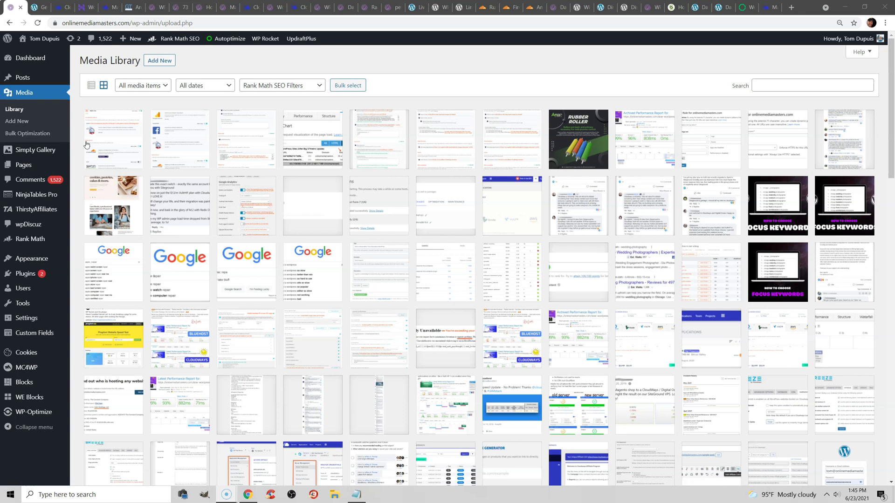
Step: Bring up the 'List of slow WordPress plugins' in the slow-wordpress-plugins article
mouse_move(47, 276)
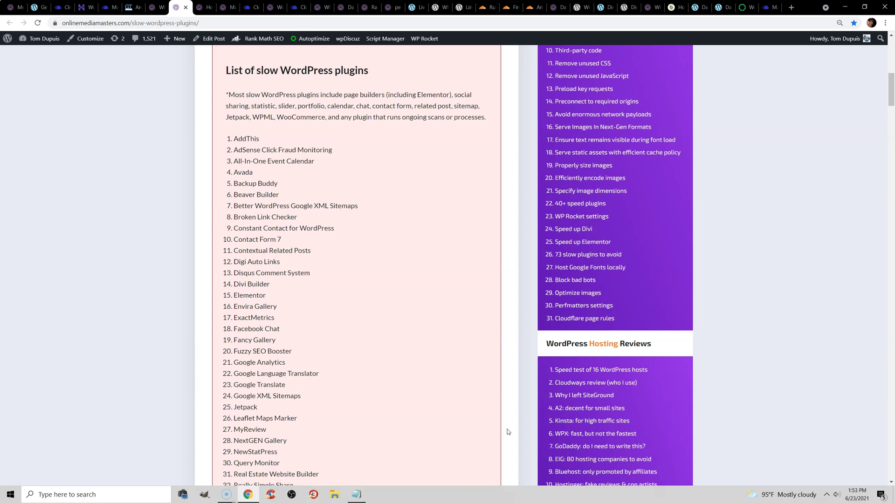
Step: Highlight Divi Builder and Elementor in the slow plugins list, then clear the highlight
scroll(468, 372, "down", 2)
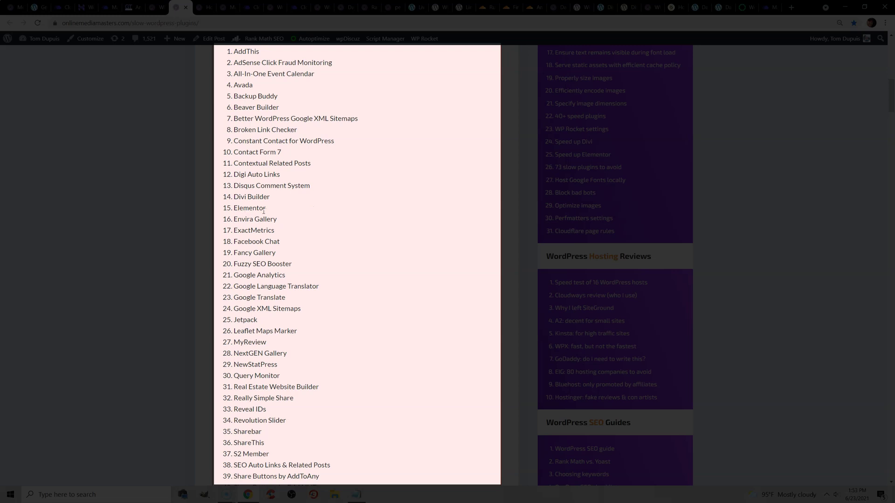
left_click_drag(266, 208, 234, 198)
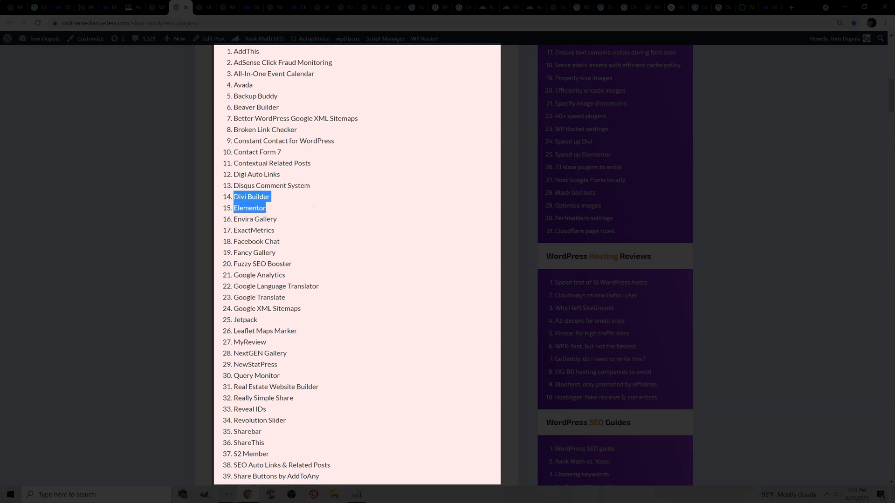
double_click(250, 202)
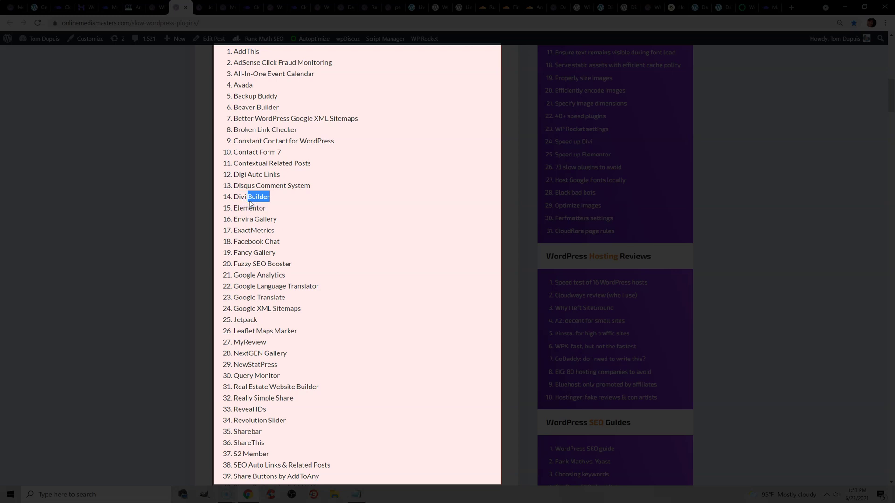
left_click(303, 222)
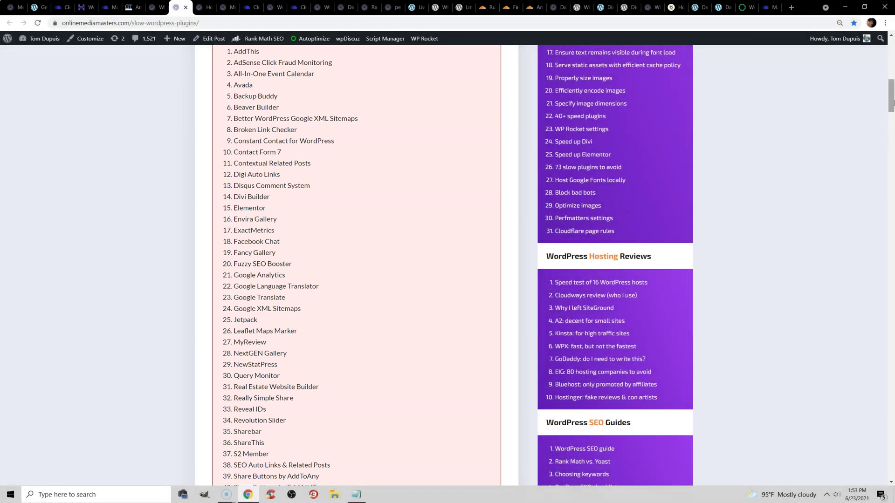
Step: Switch to the '24 Ways To Fix A Slow WordPress Site' article
scroll(891, 95, "up", 2)
left_click_drag(890, 95, 891, 96)
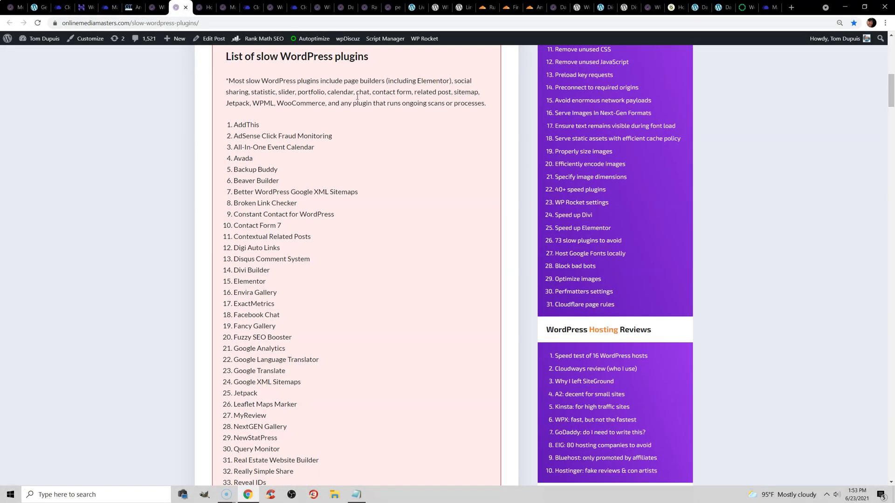
left_click(205, 7)
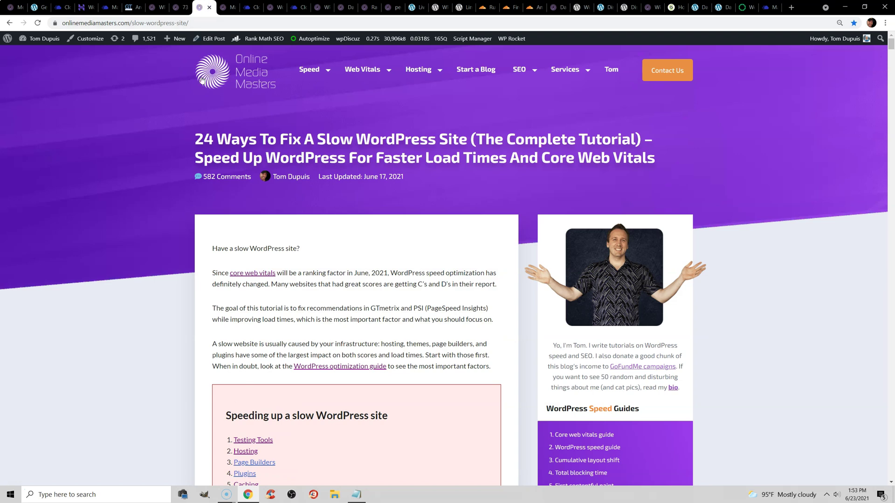
Step: Show Query Monitor's Queries by Component breakdown, sorted by each component's query time
mouse_move(418, 42)
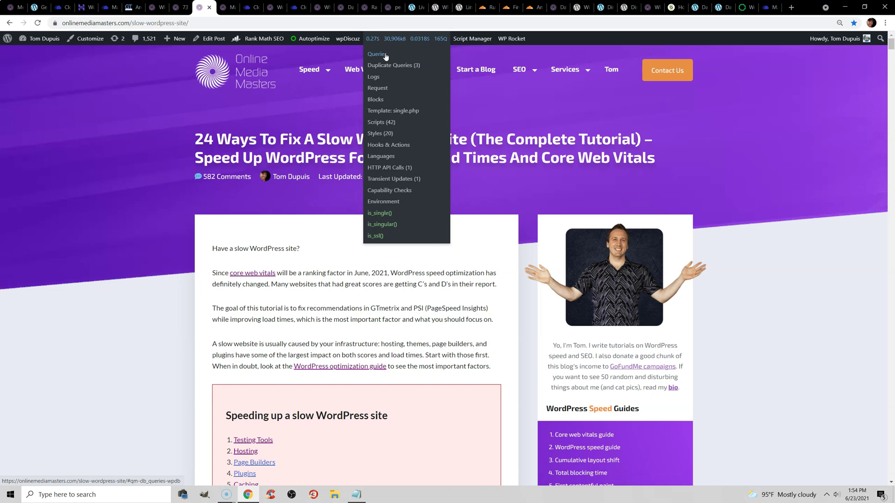
left_click(385, 55)
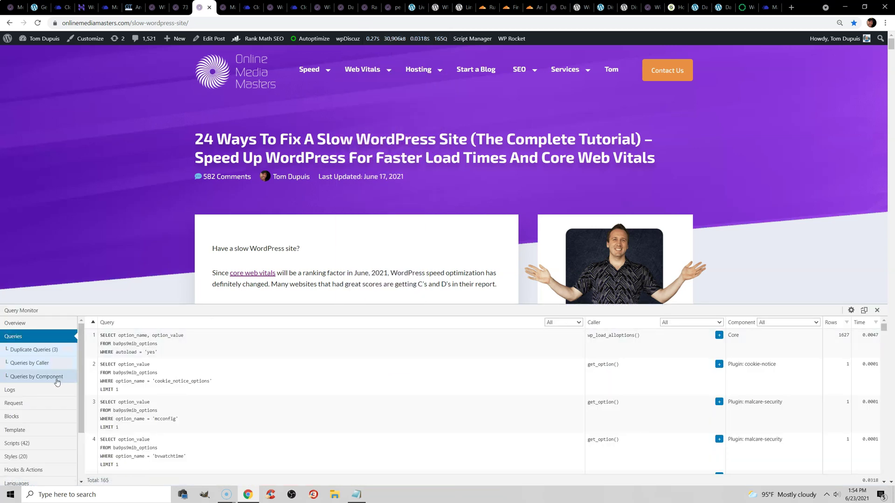
left_click(57, 382)
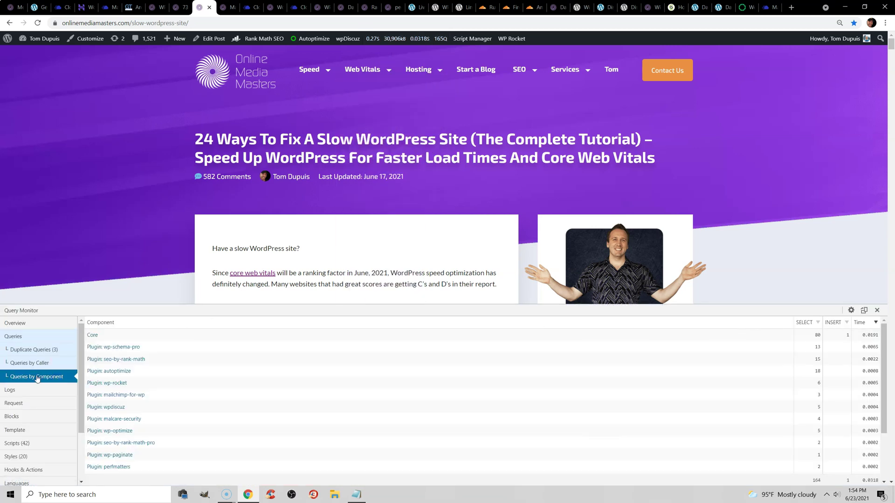
left_click(869, 322)
left_click(868, 322)
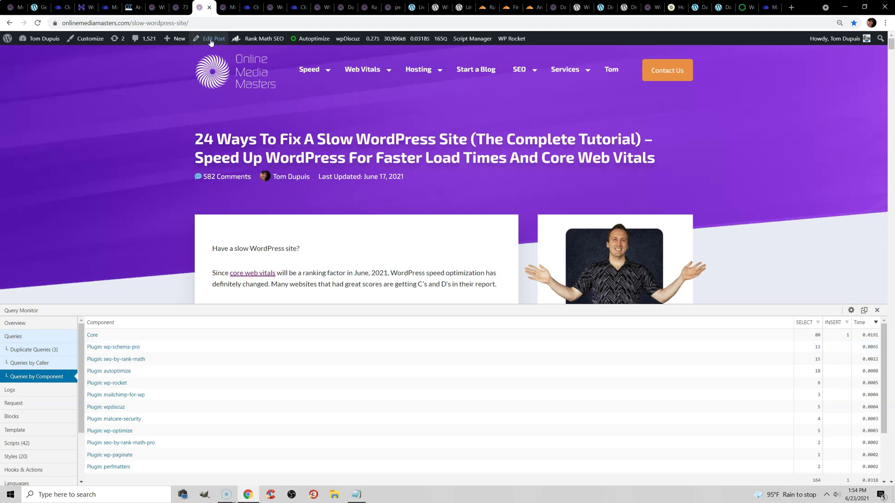
Step: Switch to the wp-admin Appearance > Themes page listing installed themes
left_click(229, 7)
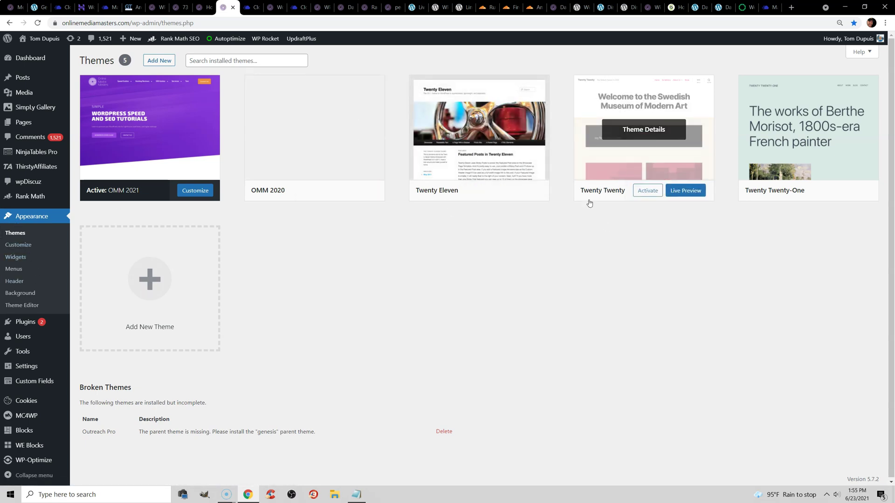
mouse_move(485, 175)
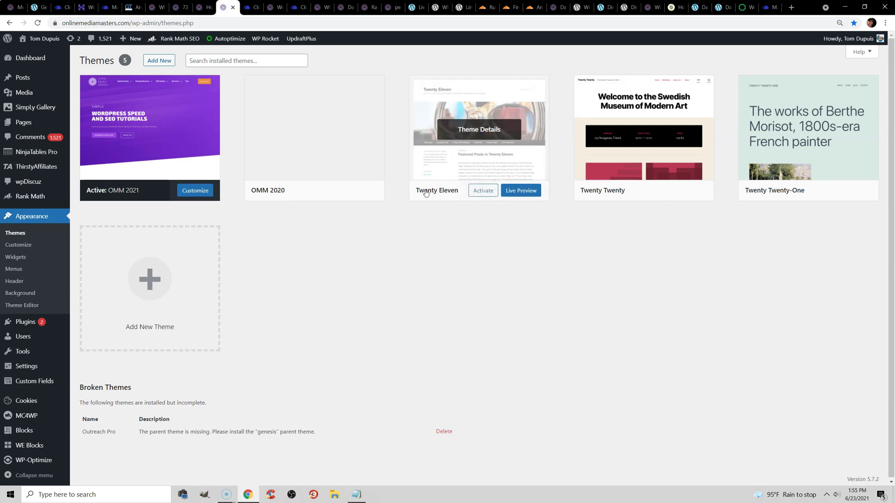
mouse_move(623, 192)
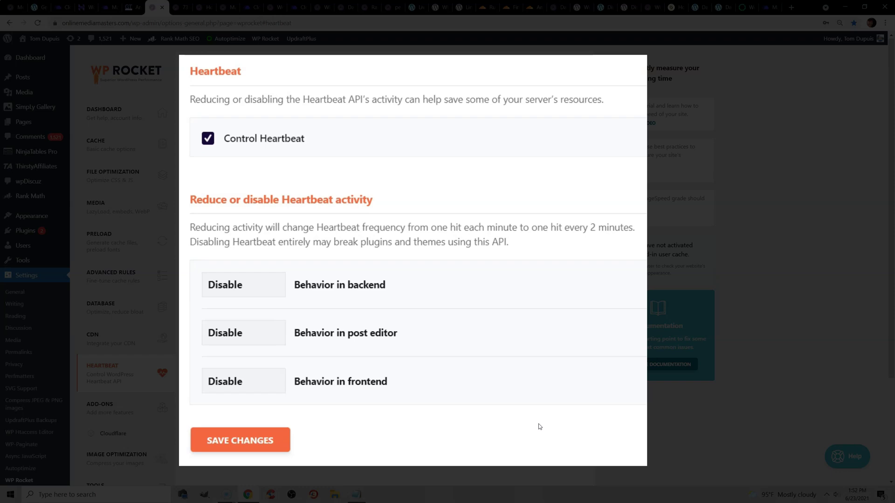
left_click(263, 285)
left_click(272, 319)
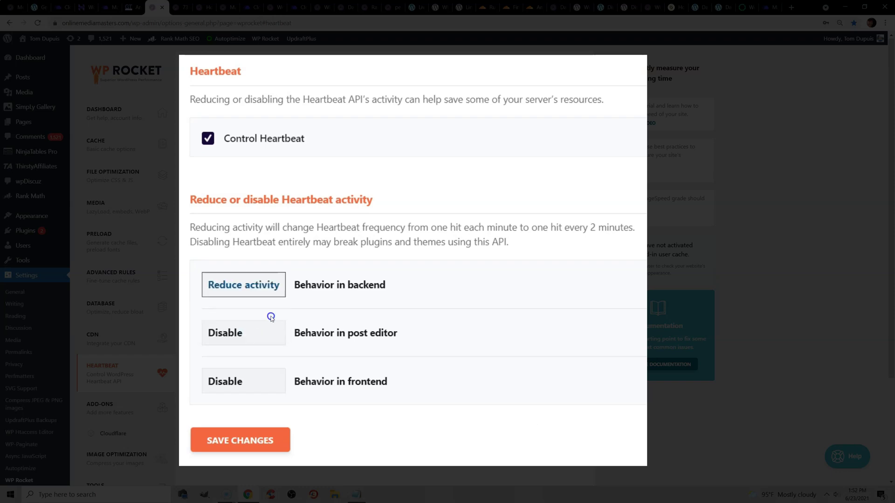
left_click(554, 228)
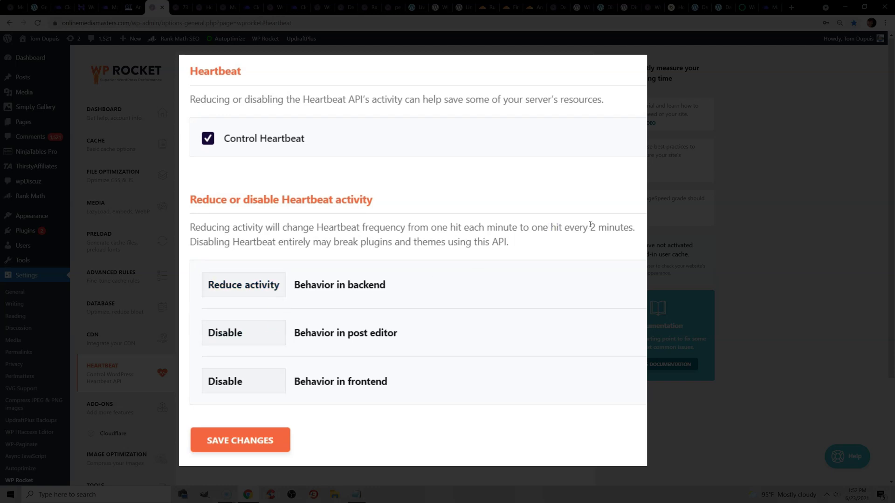
left_click_drag(590, 225, 634, 228)
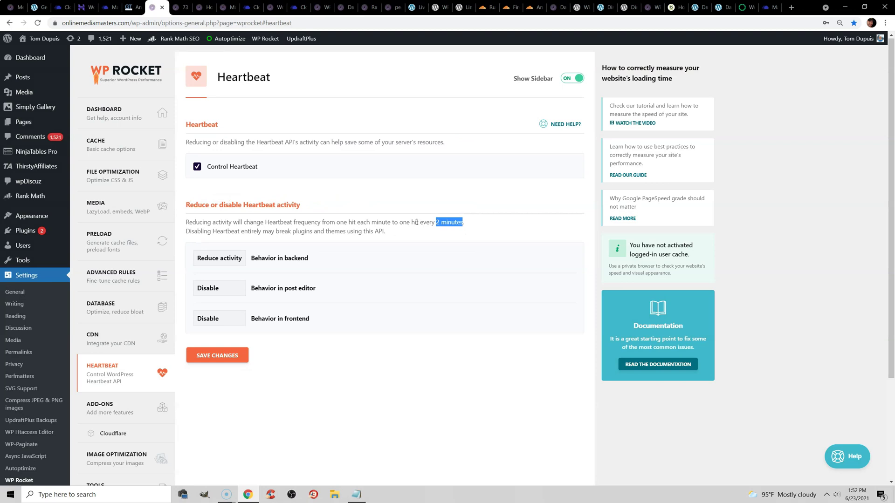
left_click(417, 222)
left_click(219, 258)
left_click(210, 290)
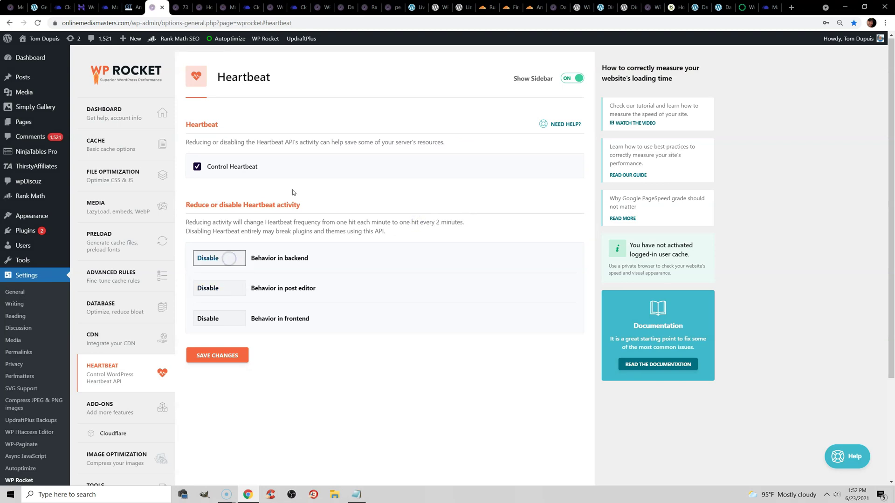
Step: In WP Rocket's Cache settings, raise the Cache Lifespan up to 24
left_click(135, 149)
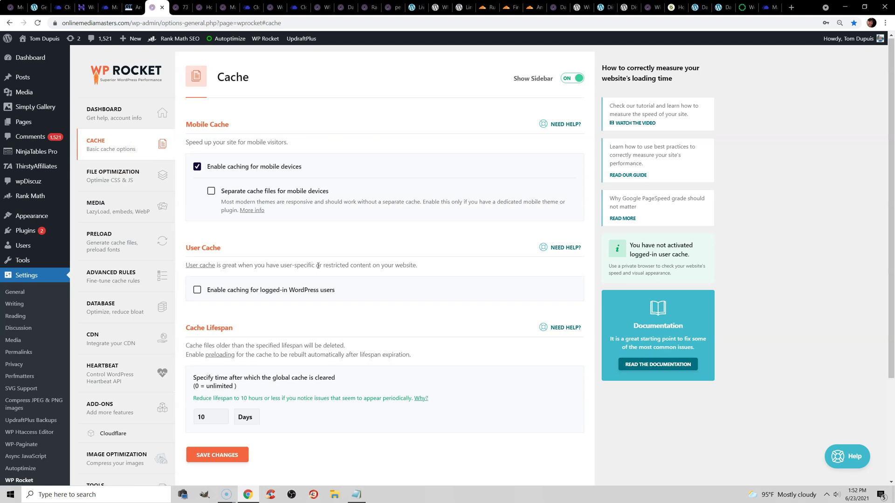
scroll(326, 266, "down", 1)
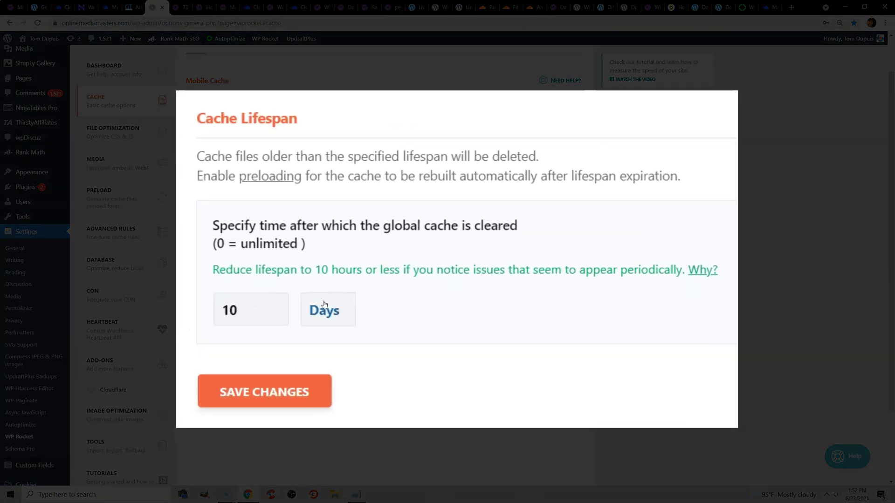
left_click(274, 306)
left_click(275, 309)
left_click(275, 308)
left_click(274, 308)
left_click(275, 309)
left_click(274, 308)
left_click(275, 308)
left_click(274, 308)
left_click(274, 308)
Step: Lower the Cache Lifespan back down to 10 days
scroll(274, 309, "up", 2)
scroll(274, 309, "up", 1)
double_click(274, 314)
left_click(274, 313)
double_click(274, 314)
left_click(273, 314)
left_click(274, 314)
double_click(274, 314)
double_click(274, 313)
left_click(274, 314)
left_click(274, 313)
left_click(274, 313)
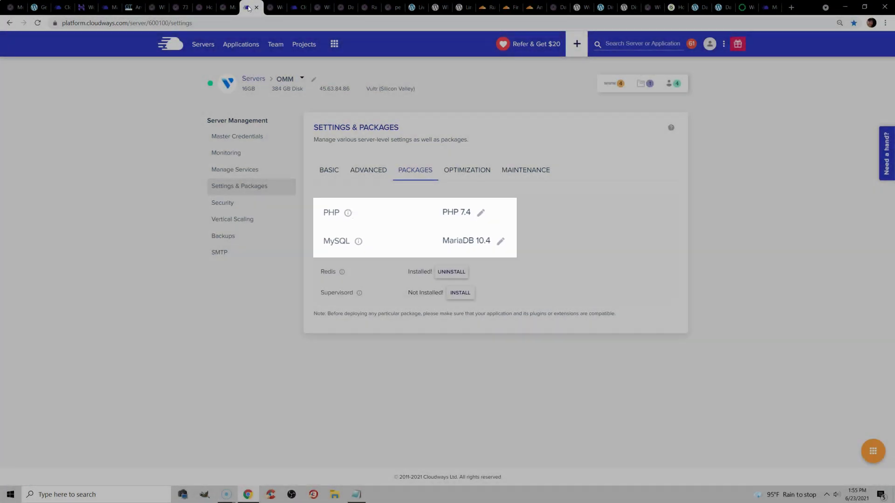
Step: Open the server's PHP version list in Settings & Packages and close it, keeping PHP 7.4
left_click(274, 7)
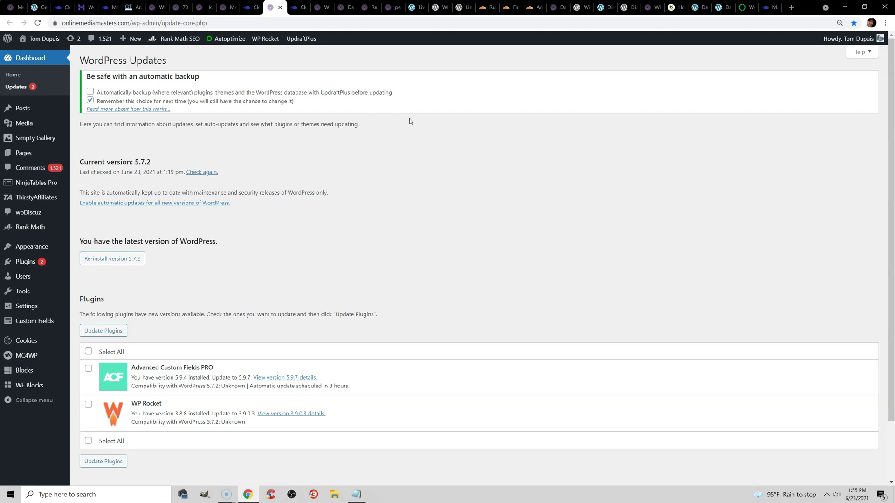
left_click(260, 8)
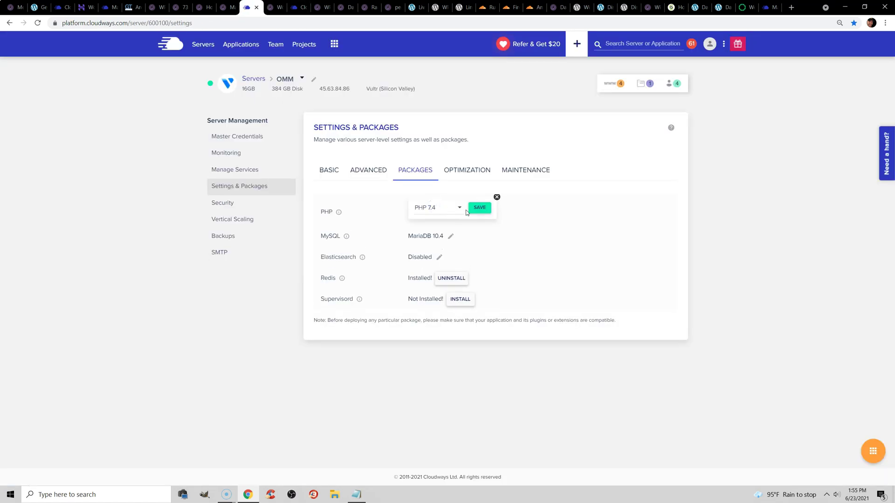
left_click(450, 213)
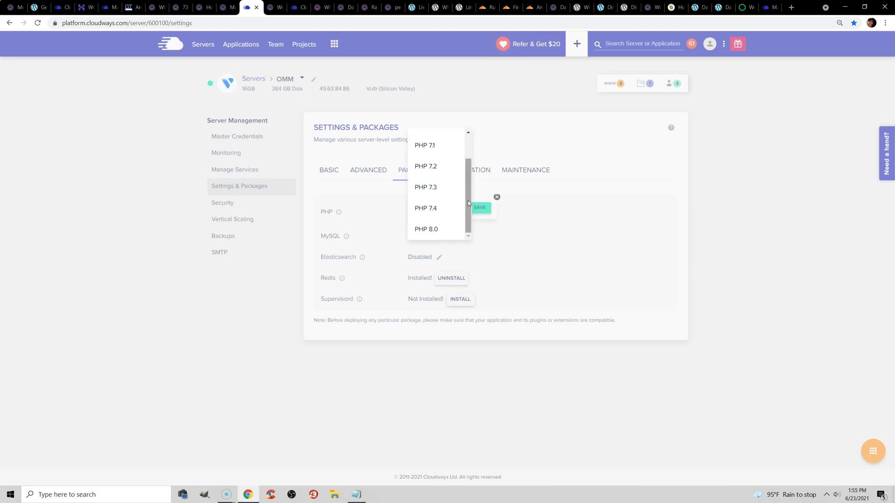
left_click_drag(469, 203, 468, 190)
scroll(465, 172, "down", 1)
left_click(613, 241)
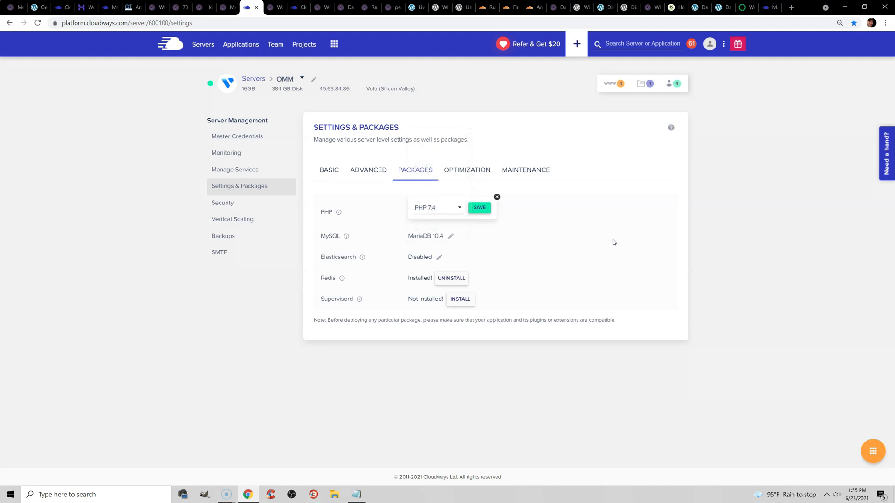
Step: Show the server's Basic settings and highlight the 1028 MB memory limit
left_click(331, 170)
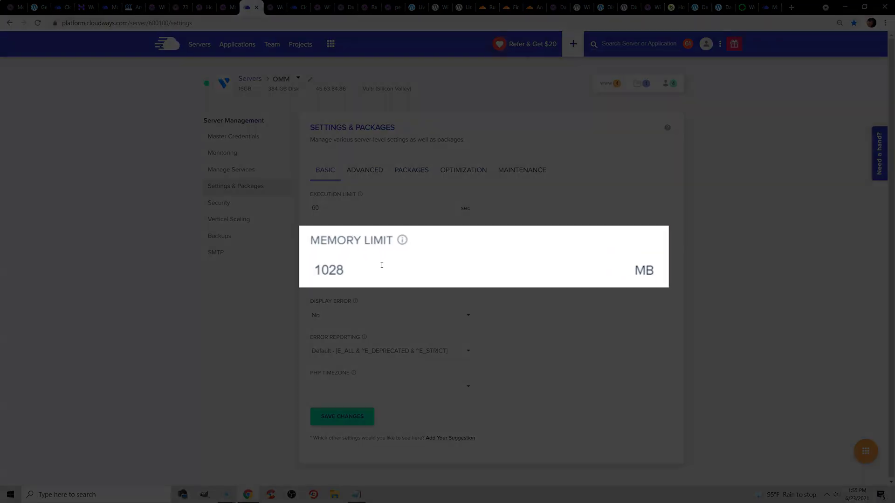
double_click(335, 278)
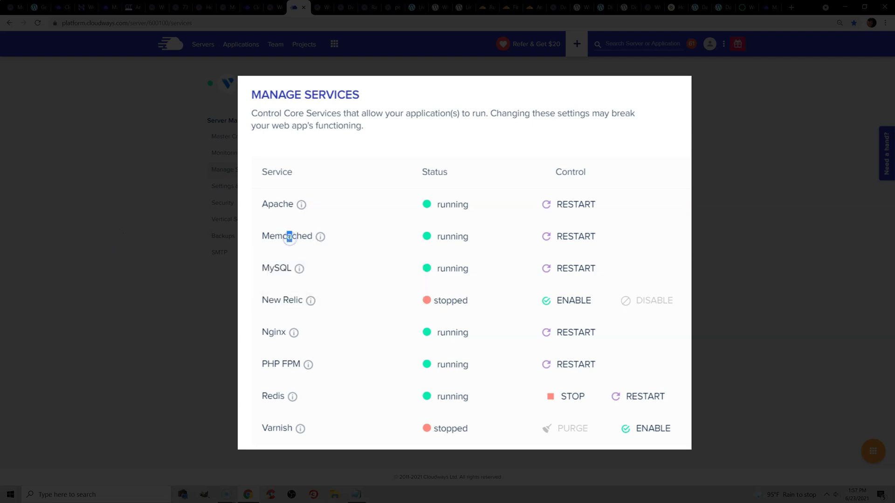
double_click(284, 237)
double_click(273, 396)
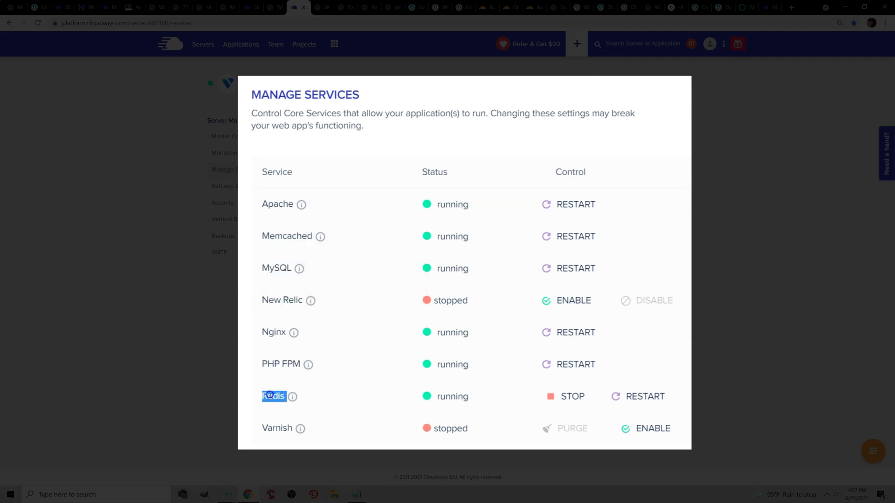
double_click(270, 427)
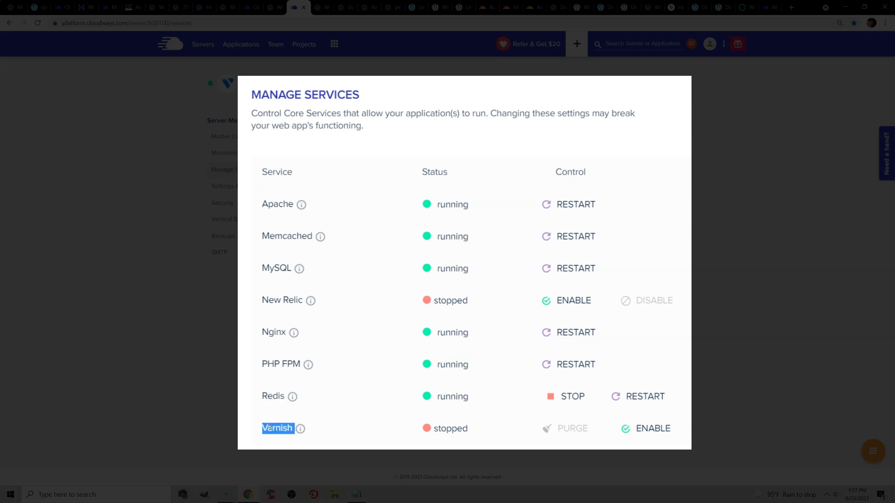
left_click(247, 369)
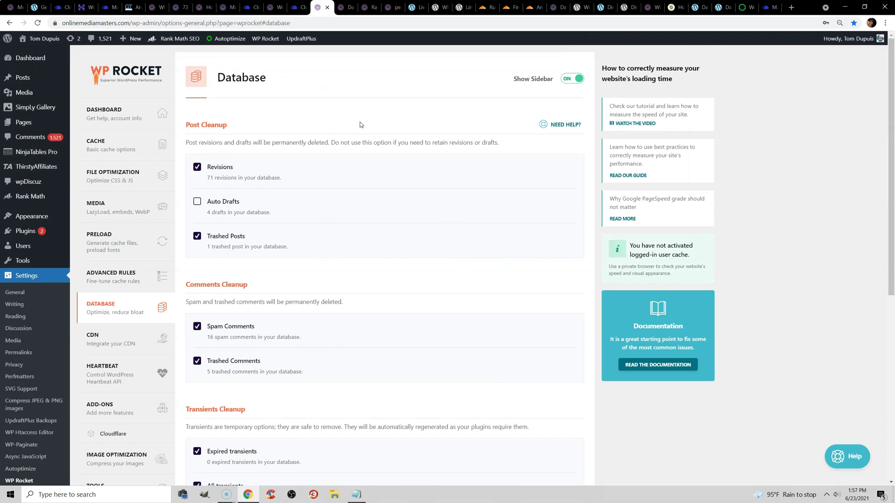
Step: Look over WP Rocket's Database tab, then switch to WP-Optimize's Database optimizations page
scroll(356, 163, "down", 5)
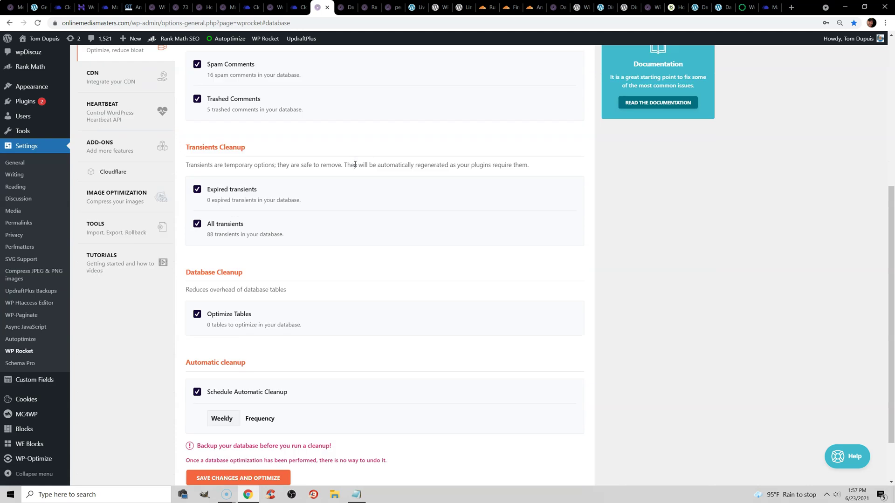
scroll(342, 228, "up", 5)
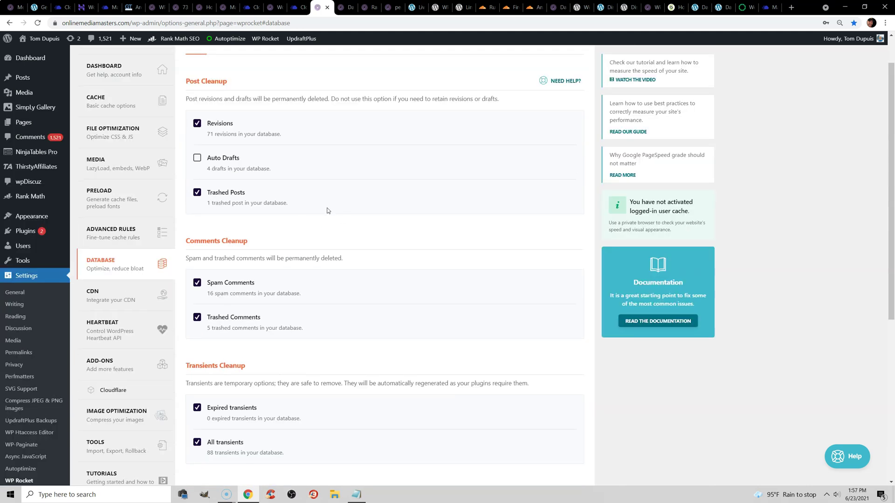
key("ctrl+Tab")
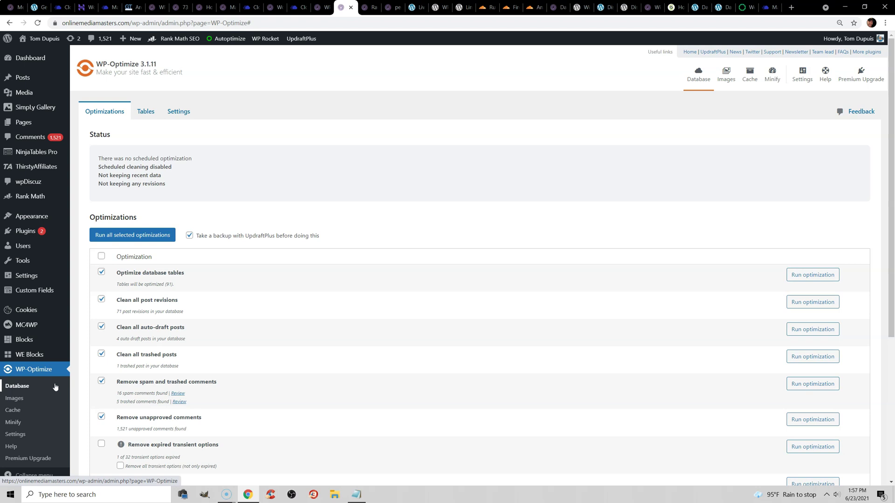
Step: Browse WP-Optimize's database tables, noting code-snippets isn't installed, then switch to Rank Math Modules
scroll(892, 186, "down", 2)
scroll(892, 186, "down", 2)
scroll(892, 187, "up", 4)
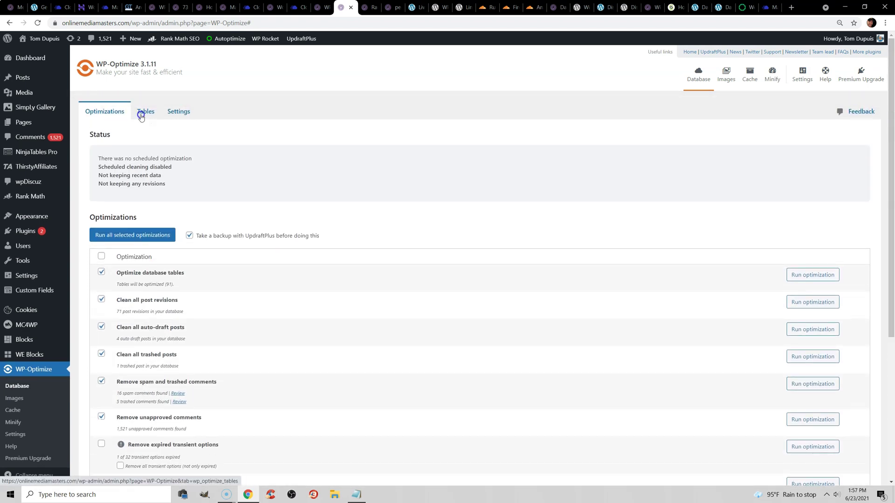
left_click(145, 112)
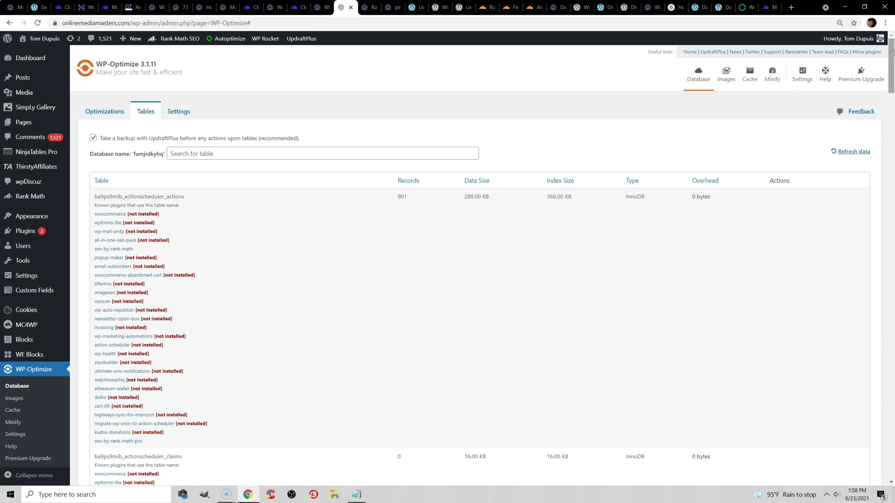
left_click_drag(890, 52, 888, 186)
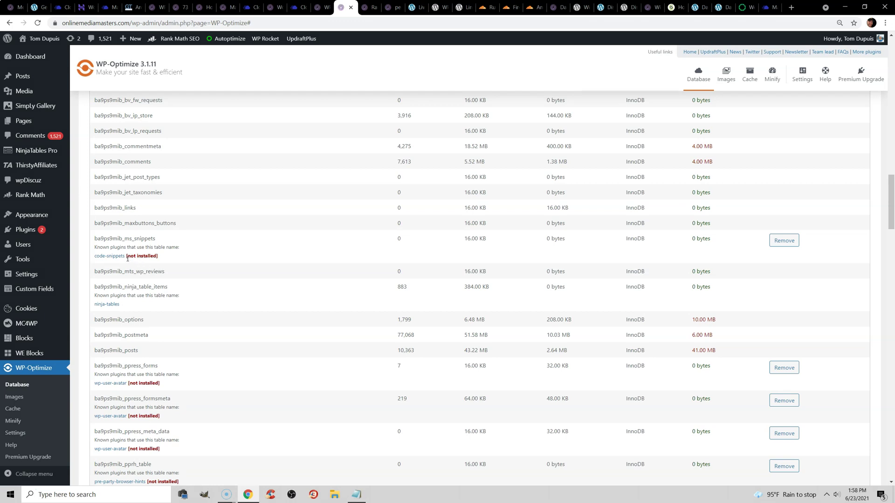
left_click_drag(127, 255, 157, 256)
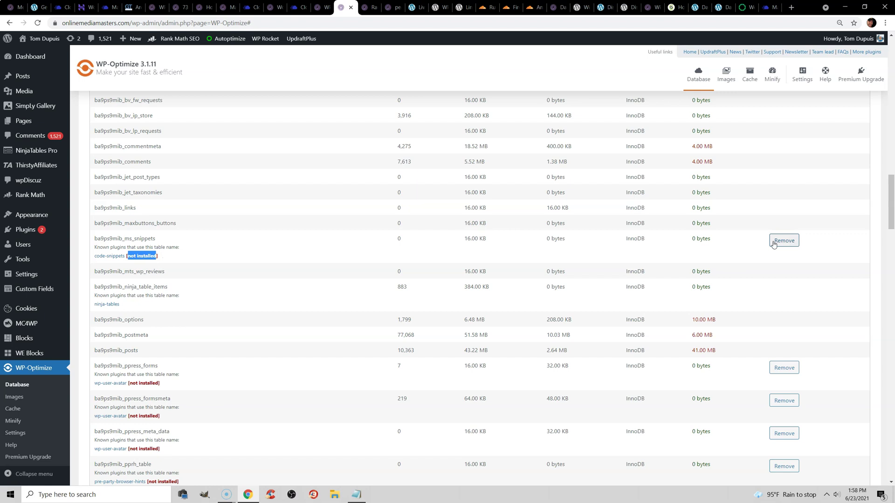
left_click_drag(891, 202, 891, 66)
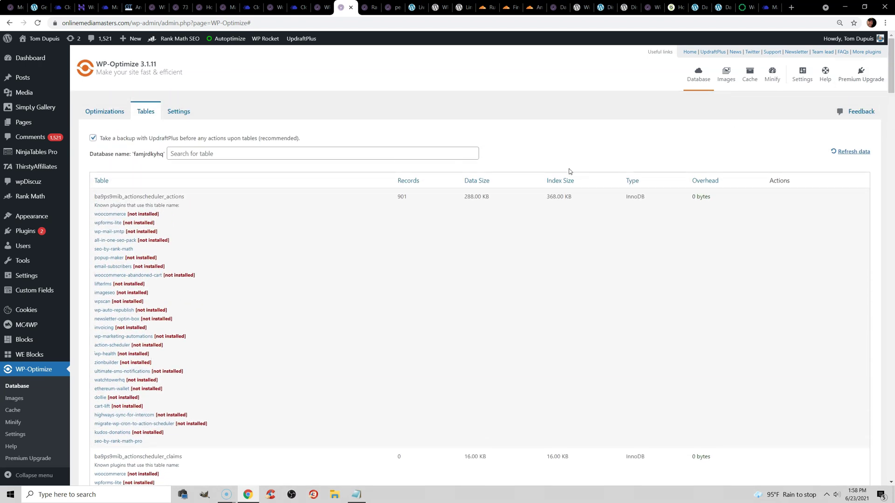
key("ctrl+Tab")
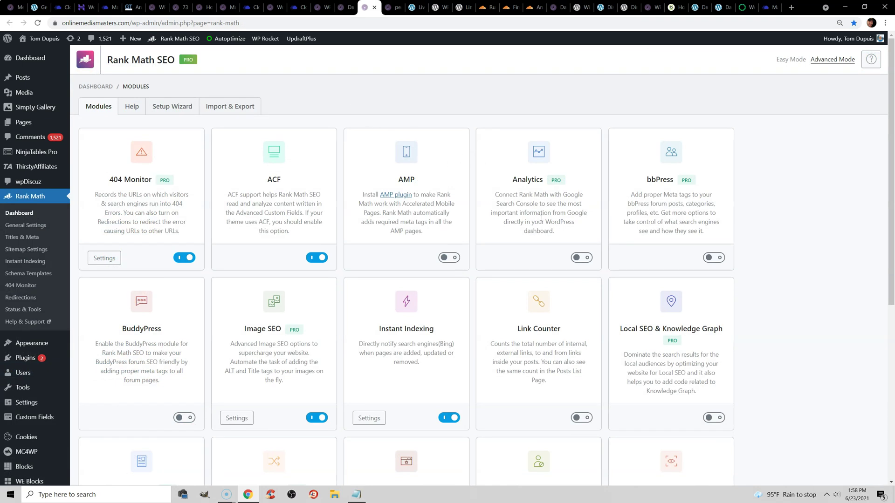
Step: Sort WP-Optimize's tables by Data Size, largest first, then move through Rank Math to perfmatters Options
left_click(345, 7)
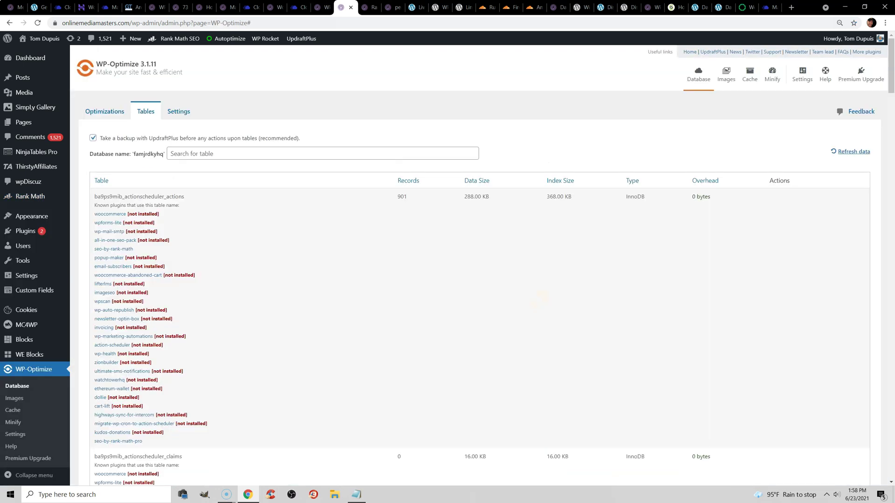
left_click(470, 181)
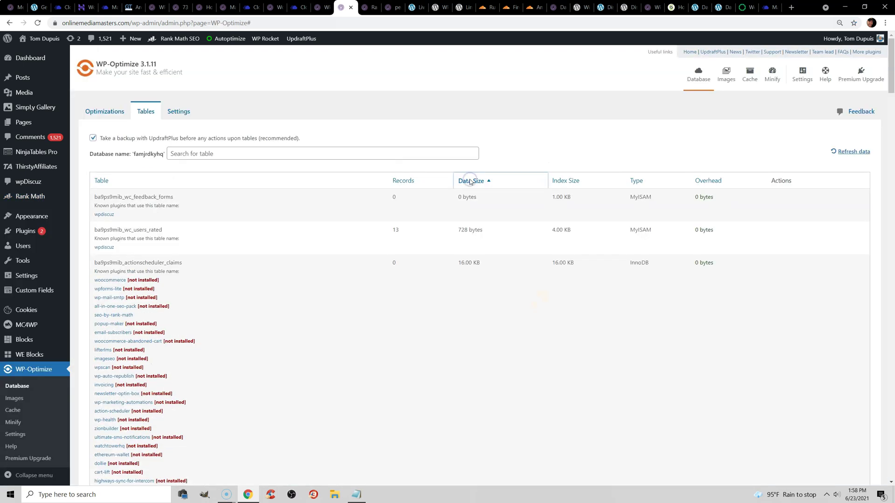
left_click(470, 181)
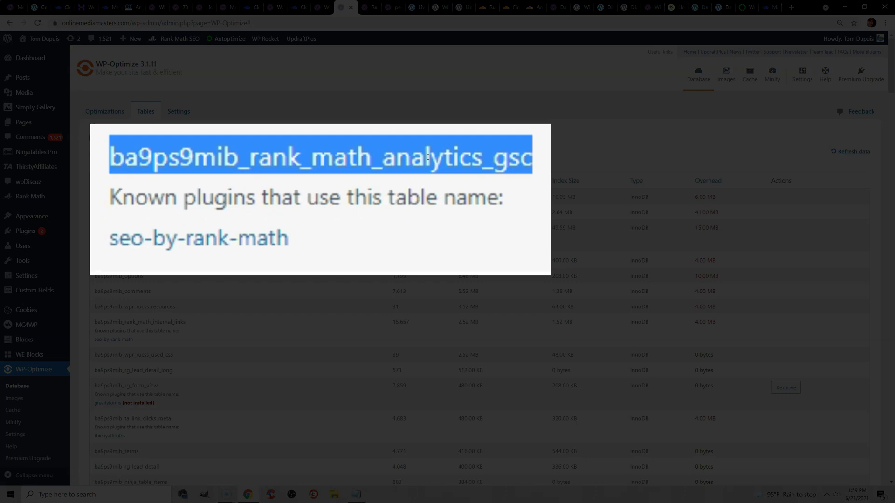
key("ctrl+Tab")
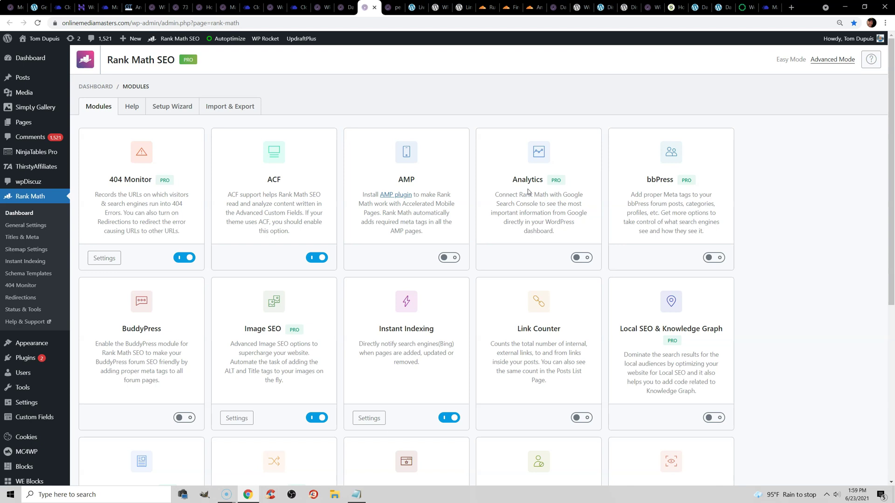
key("ctrl+Tab")
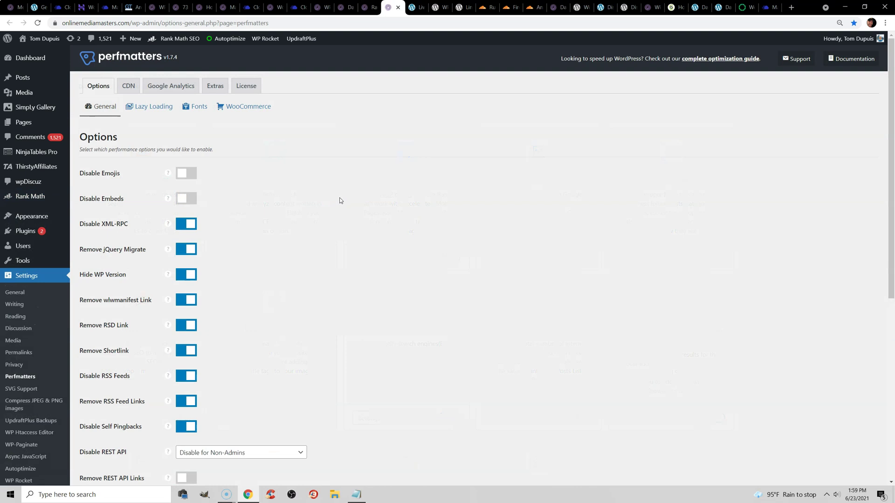
scroll(321, 184, "down", 3)
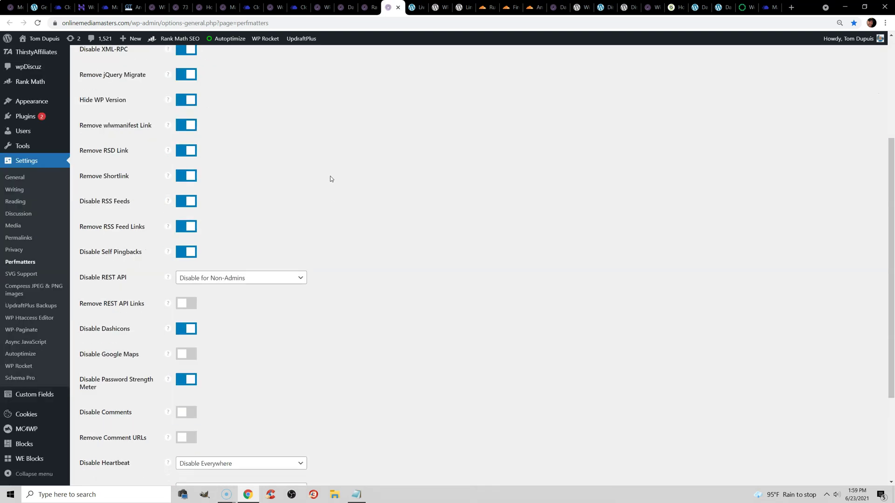
scroll(893, 161, "down", 3)
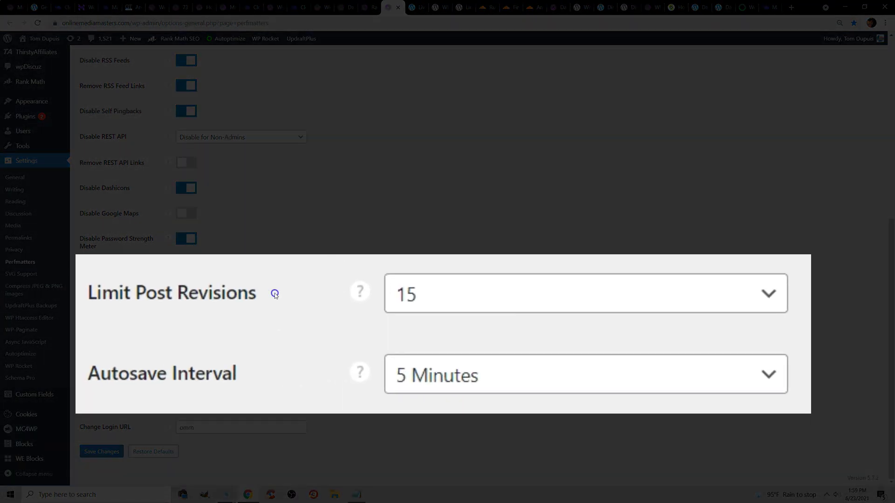
left_click_drag(268, 293, 102, 304)
left_click(93, 306)
left_click_drag(249, 374, 88, 291)
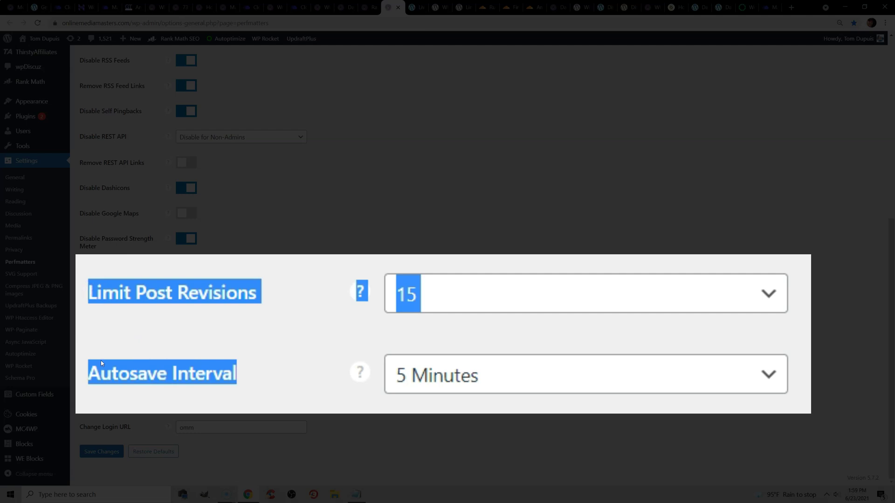
left_click(153, 287)
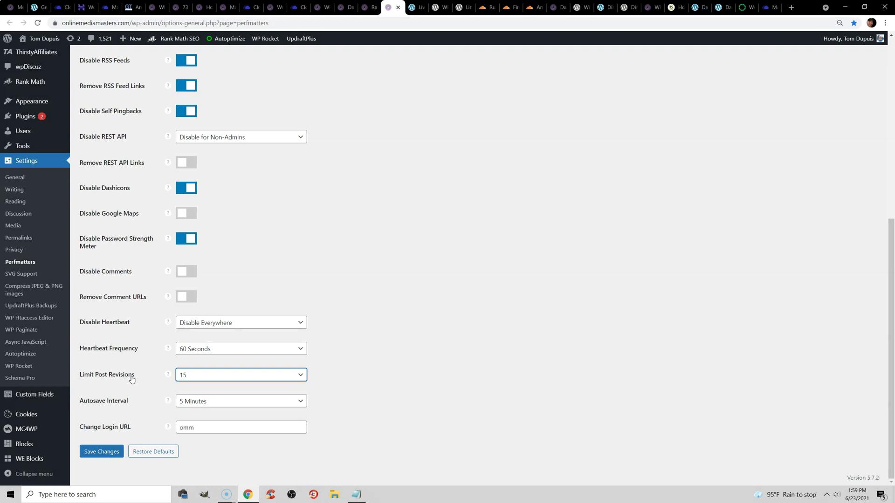
left_click(201, 375)
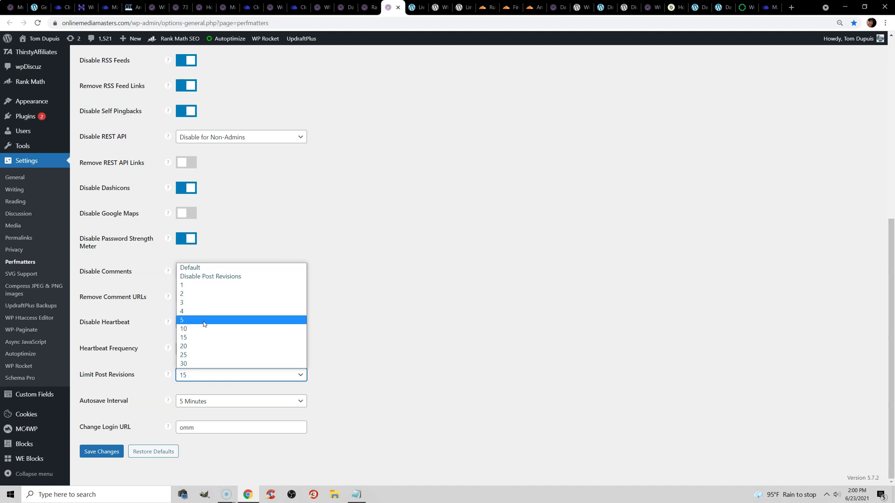
left_click(404, 248)
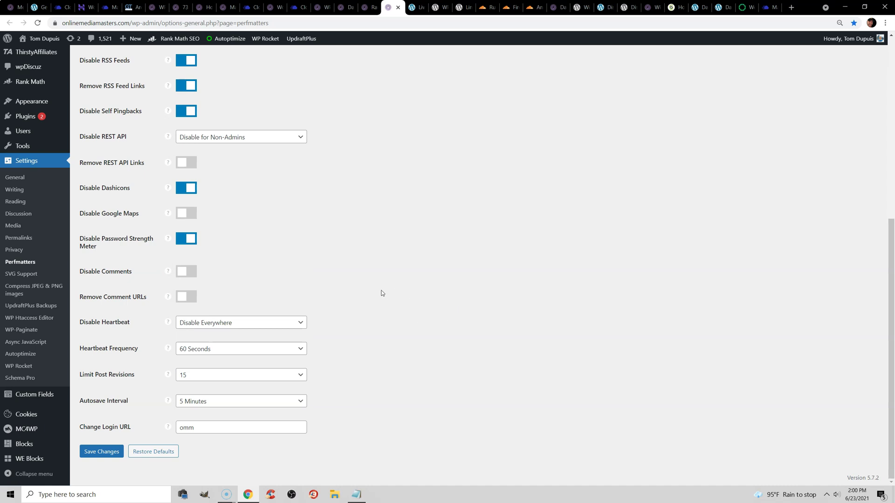
left_click(283, 405)
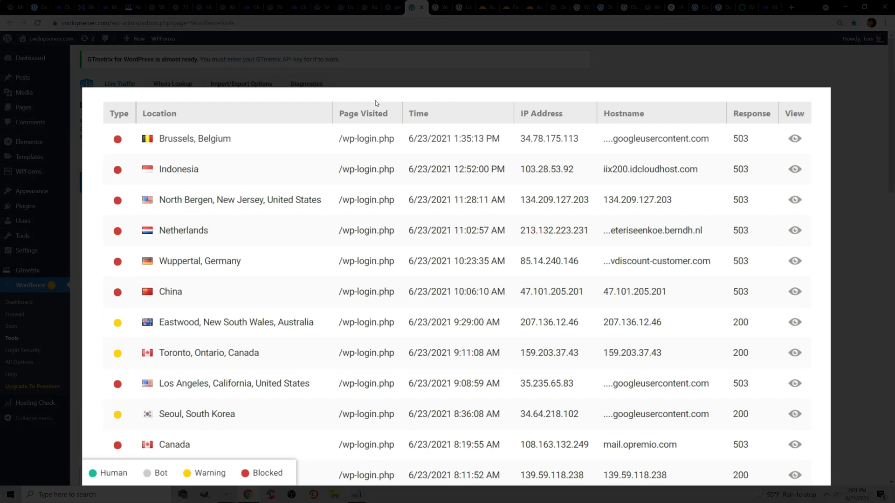
Step: Scroll through Wordfence's blocked wp-login.php attempts, then move to the WPS Hide Login plugin page
scroll(306, 239, "down", 1)
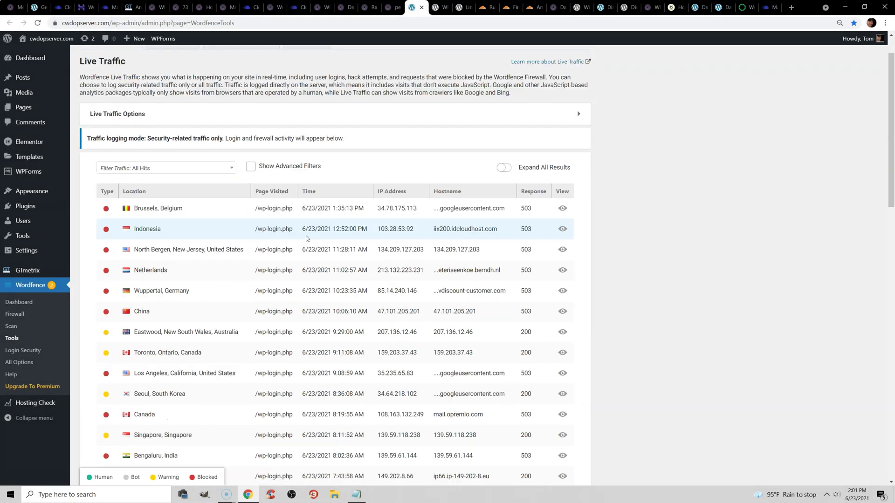
scroll(309, 238, "down", 2)
scroll(309, 237, "down", 15)
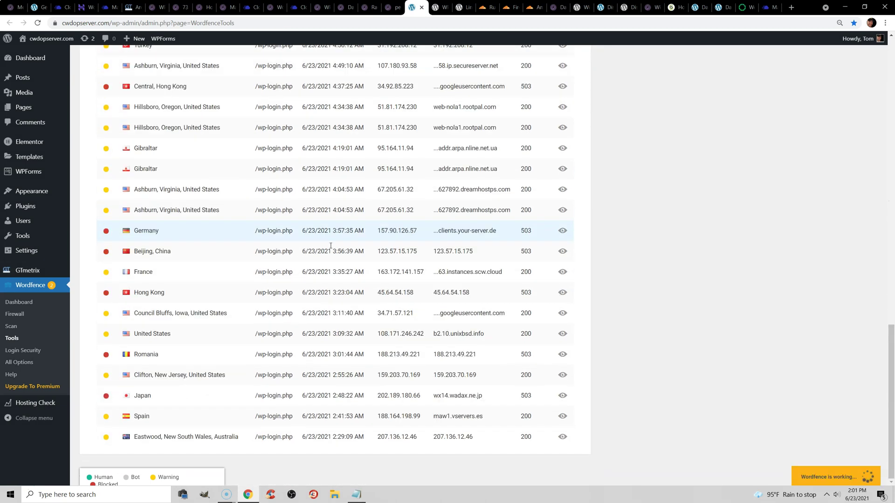
scroll(327, 261, "up", 15)
scroll(334, 283, "up", 4)
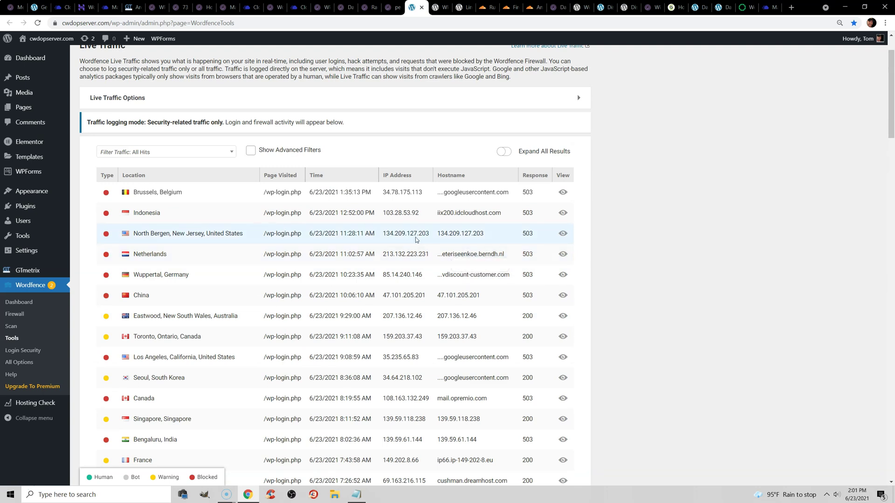
key("ctrl+Tab")
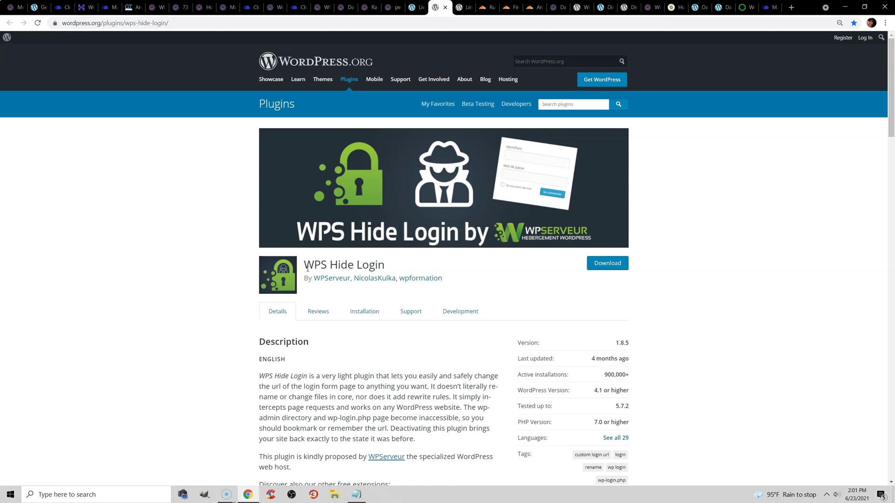
Step: Highlight the WPS Hide Login name, then show Perfmatters' Change Login URL set to omm
left_click_drag(306, 263, 389, 265)
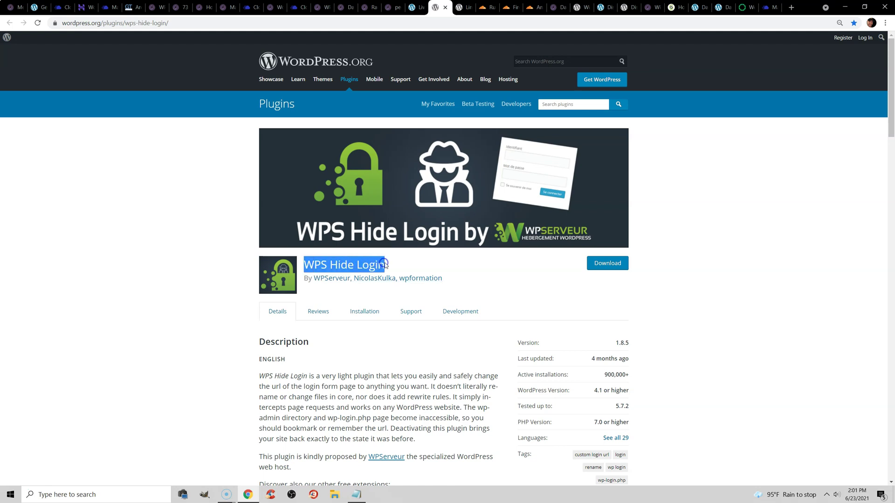
left_click(393, 7)
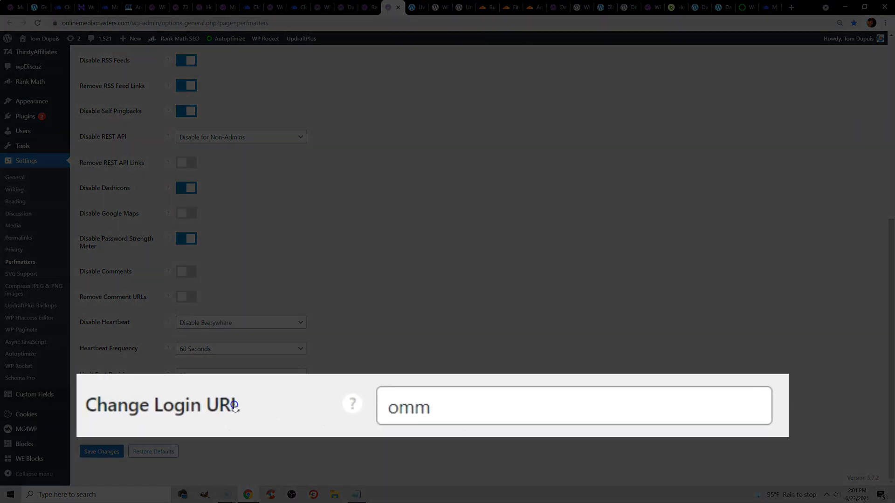
left_click_drag(130, 428, 89, 427)
left_click_drag(115, 401, 90, 401)
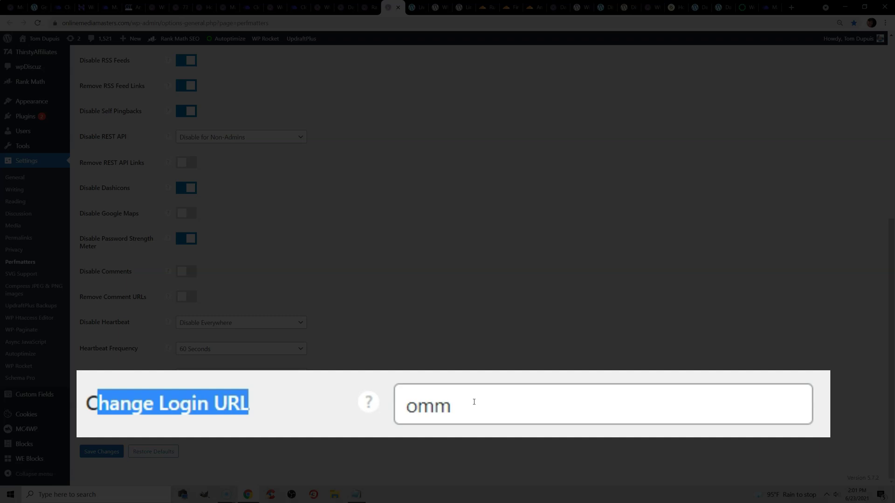
left_click(507, 401)
left_click_drag(471, 409, 397, 410)
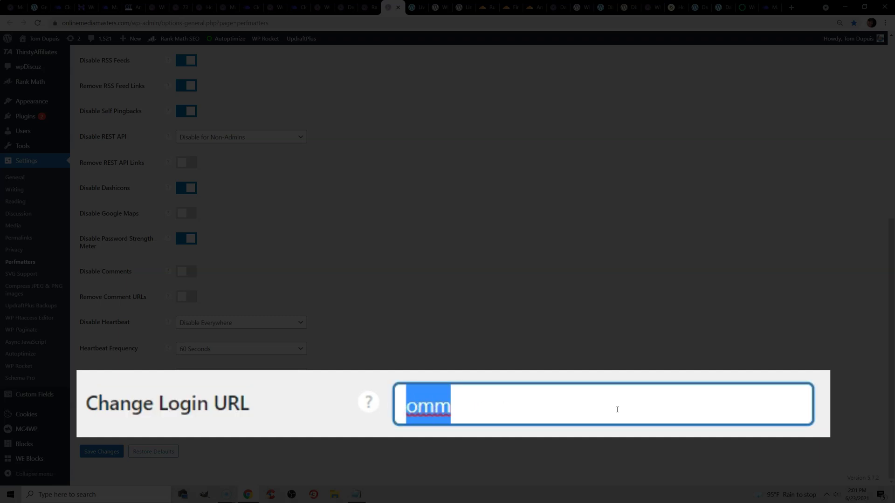
left_click(386, 409)
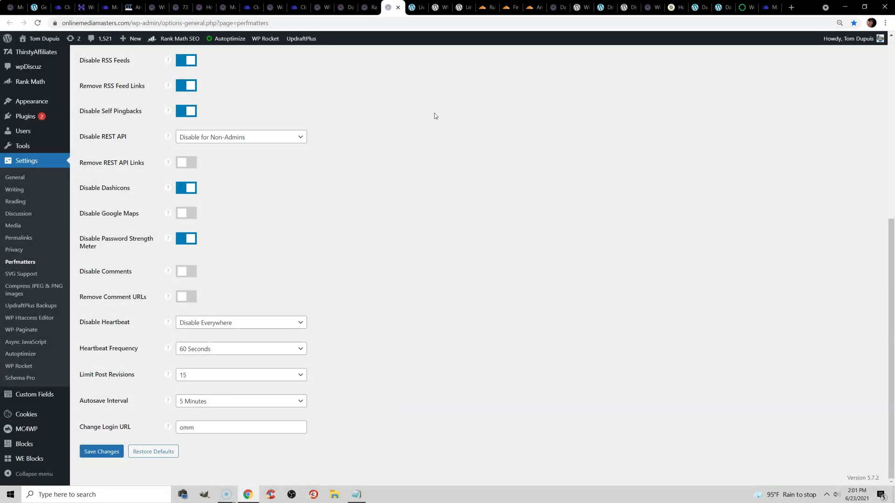
Step: Highlight the Limit Login Attempts Reloaded plugin name, then bring up the Cloudflare login page rule
left_click(438, 7)
left_click(462, 7)
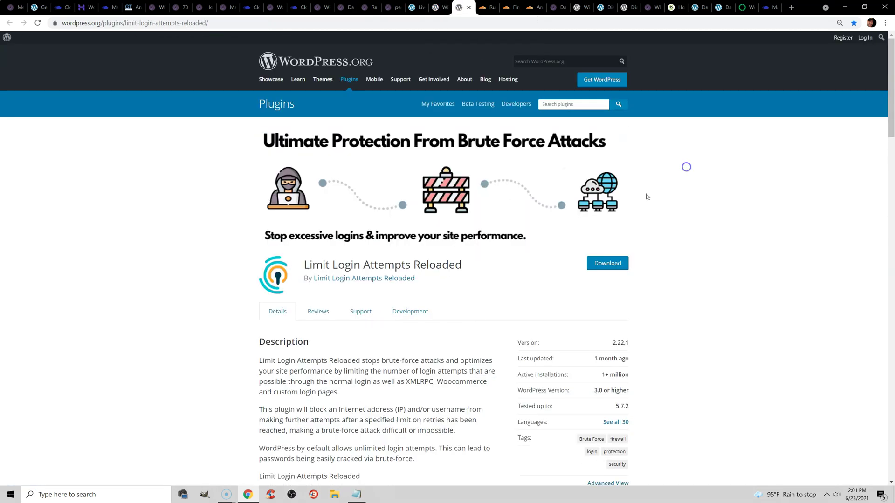
left_click_drag(456, 263, 306, 265)
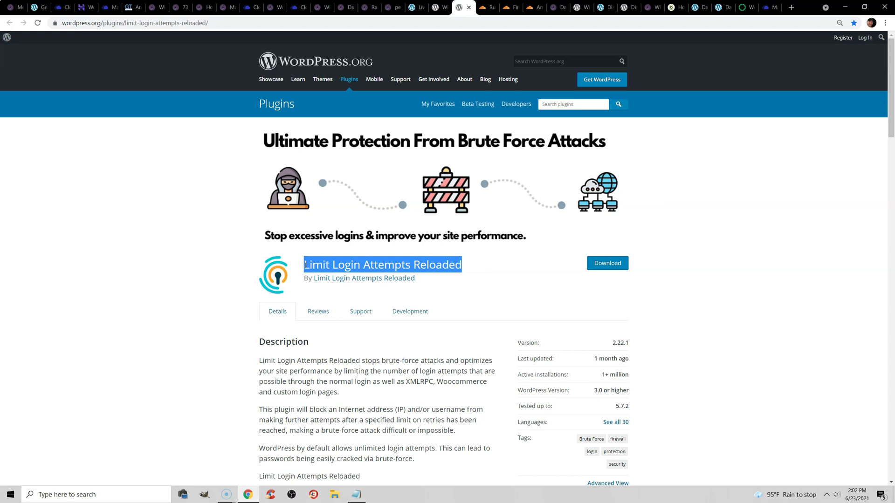
key("ctrl+Tab")
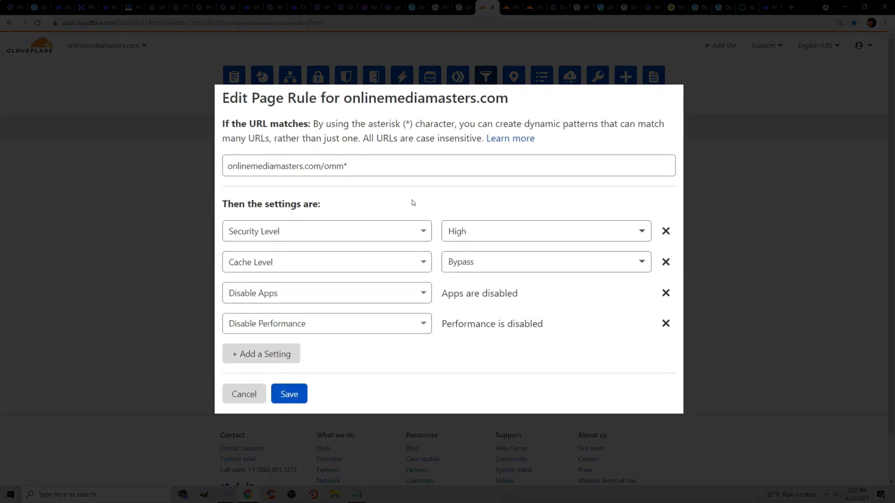
Step: Point out the page rule's onlinemediamasters.com/omm* URL pattern, singling out the omm slug
left_click_drag(366, 165, 223, 164)
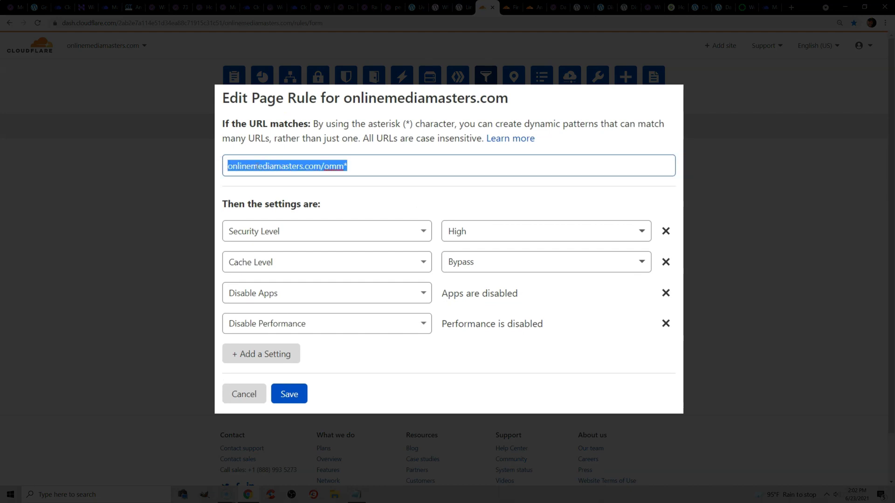
left_click(272, 167)
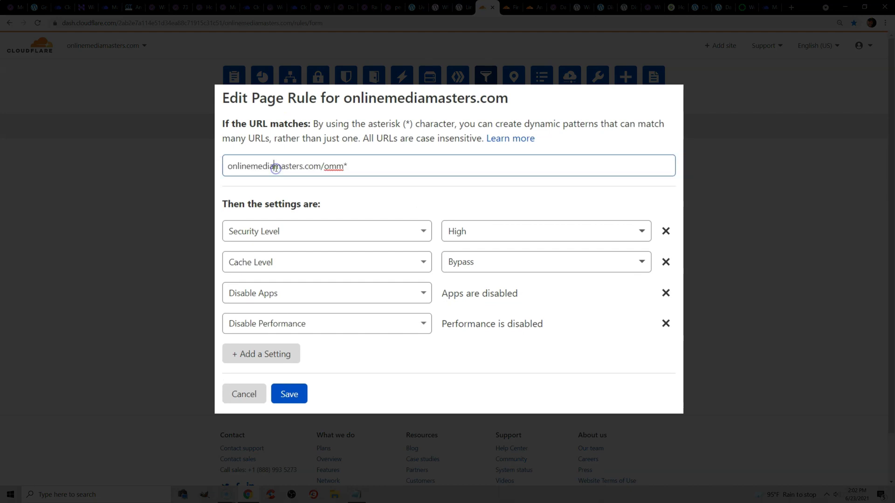
double_click(339, 166)
left_click(325, 166)
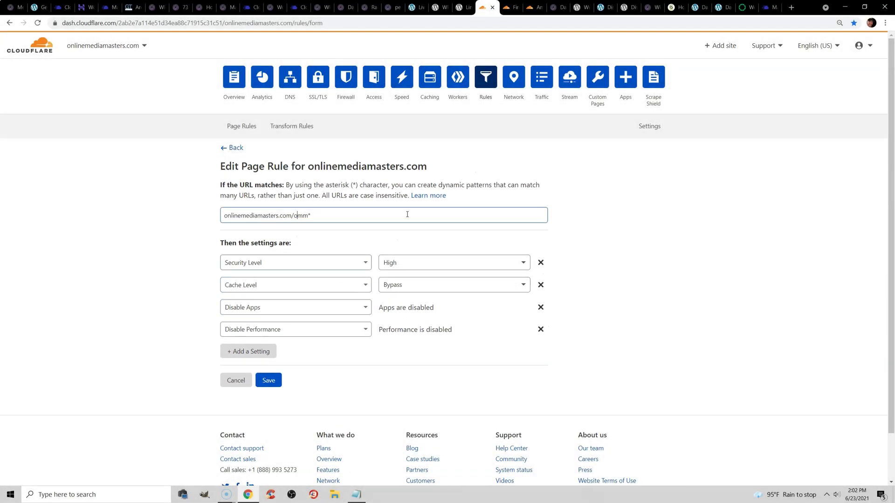
Step: Highlight Cloudflare's Bot Fight Mode heading, then move on to the traffic analytics page
left_click(510, 7)
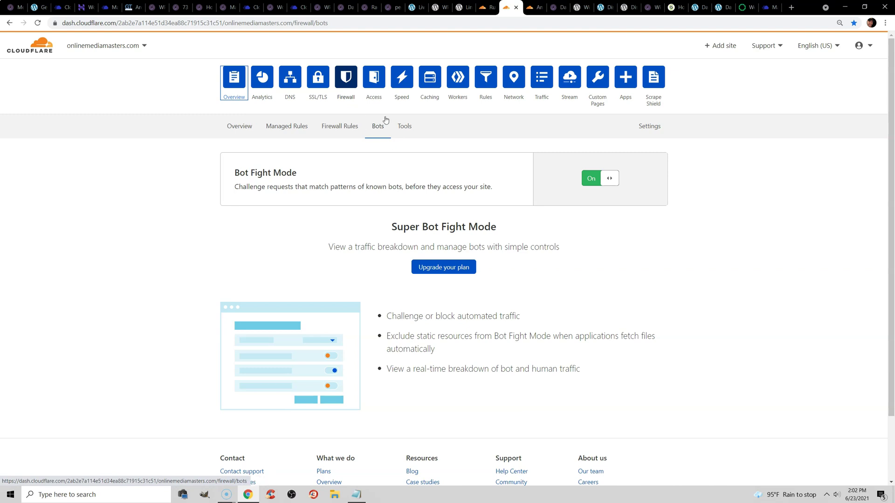
double_click(241, 173)
left_click_drag(257, 173, 302, 171)
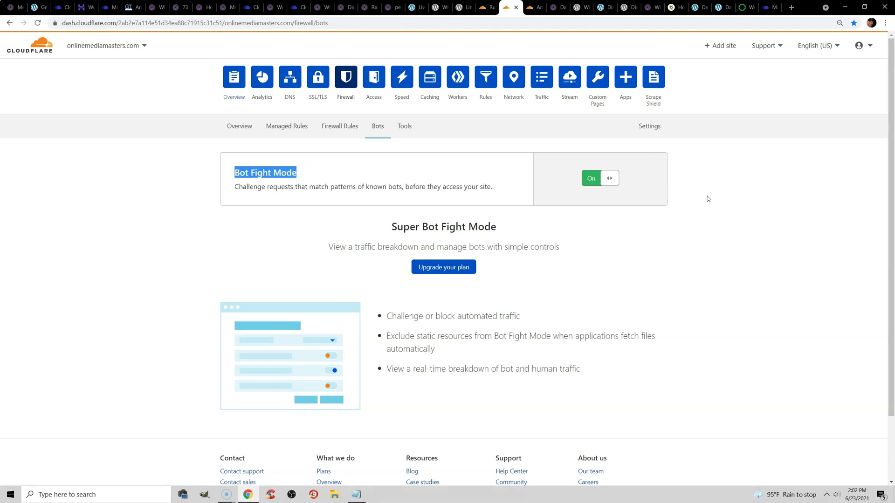
left_click(742, 197)
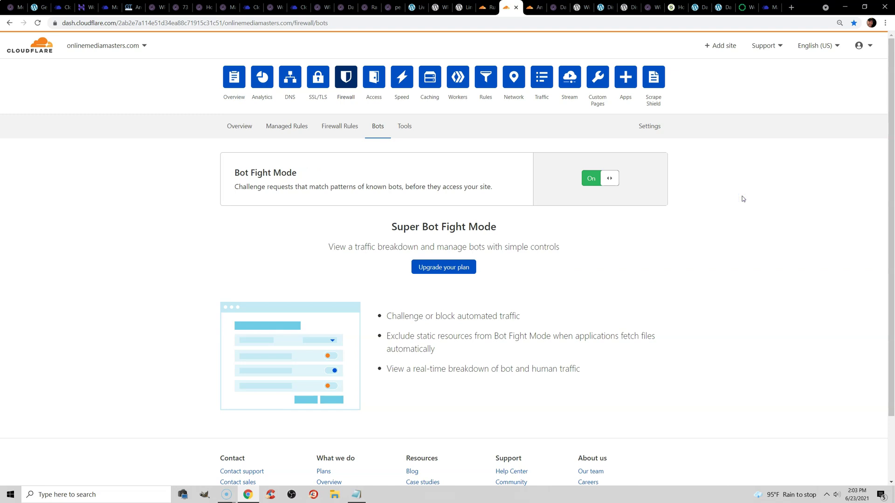
key("ctrl+Tab")
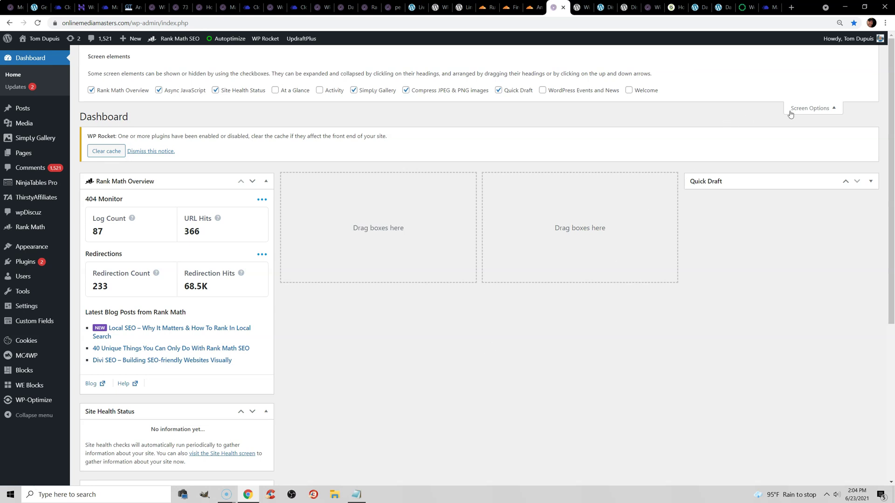
Step: Uncheck Rank Math Overview, Site Health Status, Simply Gallery, Compress JPEG & PNG images and Quick Draft
left_click(807, 109)
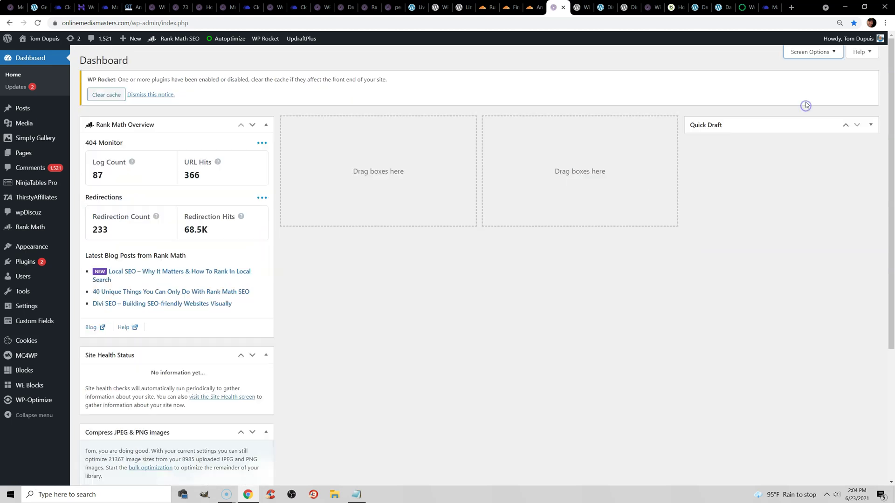
left_click(807, 54)
left_click(124, 90)
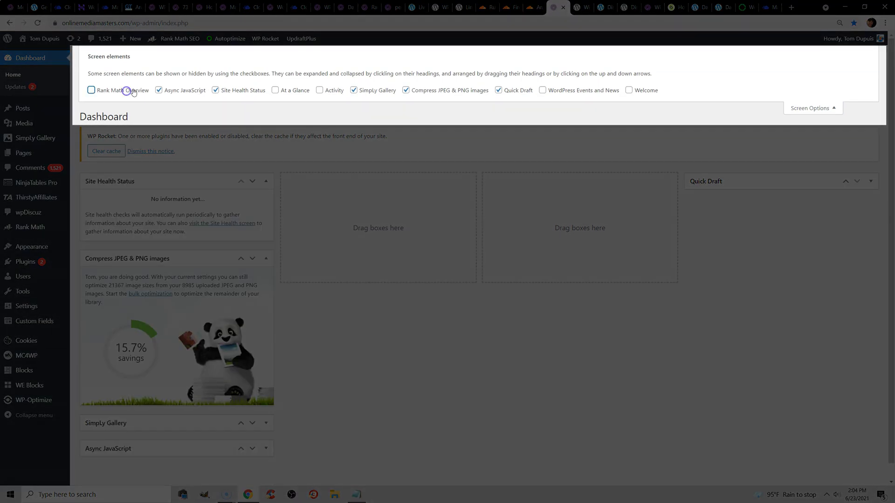
left_click(240, 92)
left_click(375, 91)
left_click(444, 91)
left_click(516, 91)
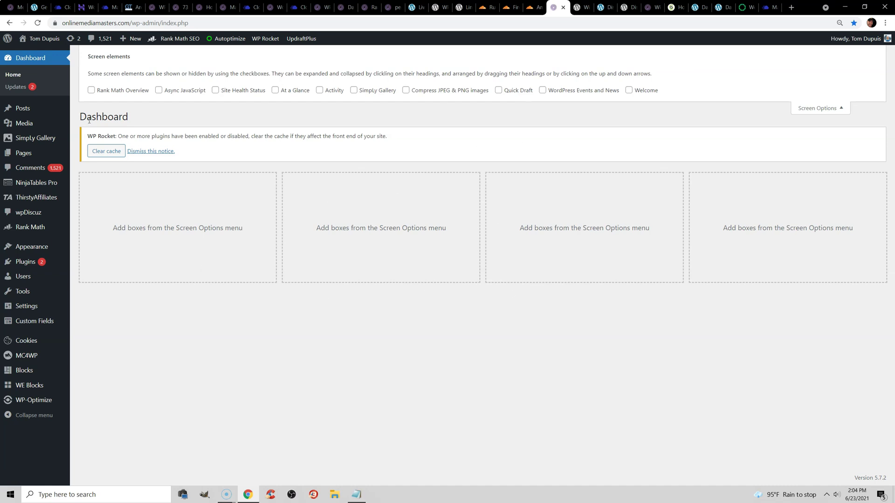
Step: Show the Widget Disable plugin and its Disable Sidebar and Dashboard Widgets settings, then Disable WooCommerce Bloat
left_click(580, 8)
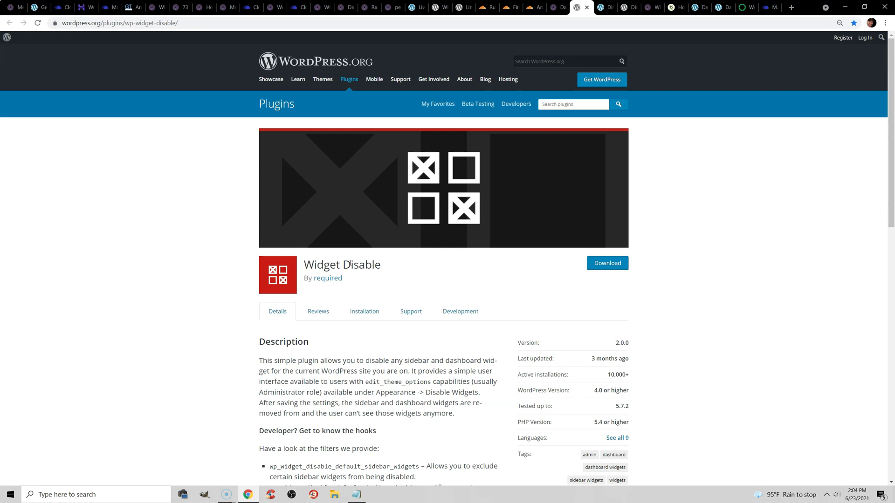
left_click_drag(301, 264, 384, 264)
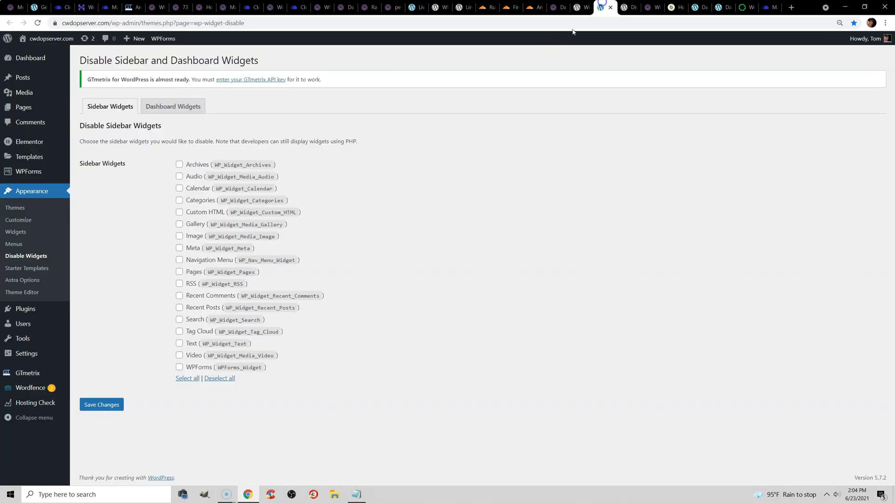
left_click(605, 7)
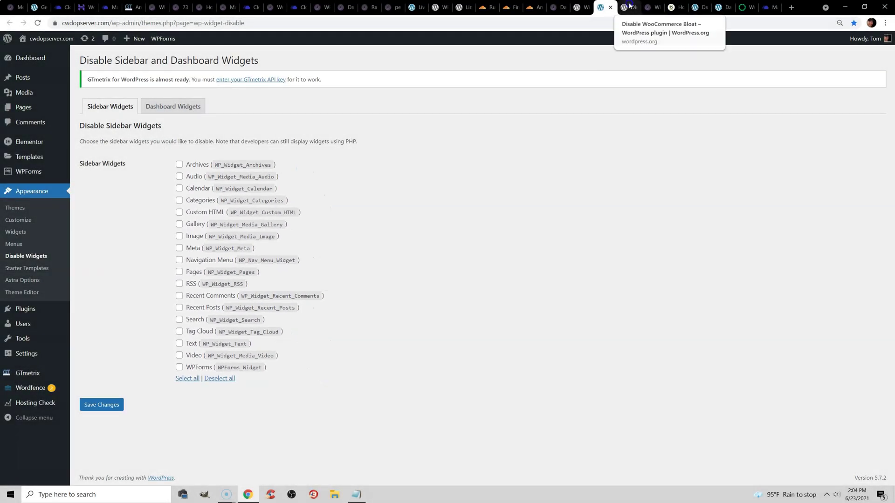
left_click(629, 7)
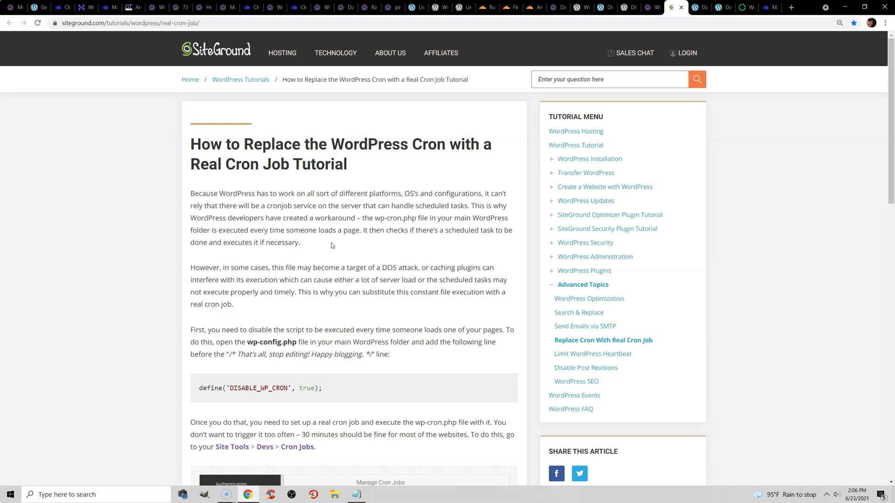
Step: Highlight the define('DISABLE_WP_CRON', true); line and the 30-minute wp cron command
scroll(385, 260, "down", 1)
scroll(385, 260, "down", 2)
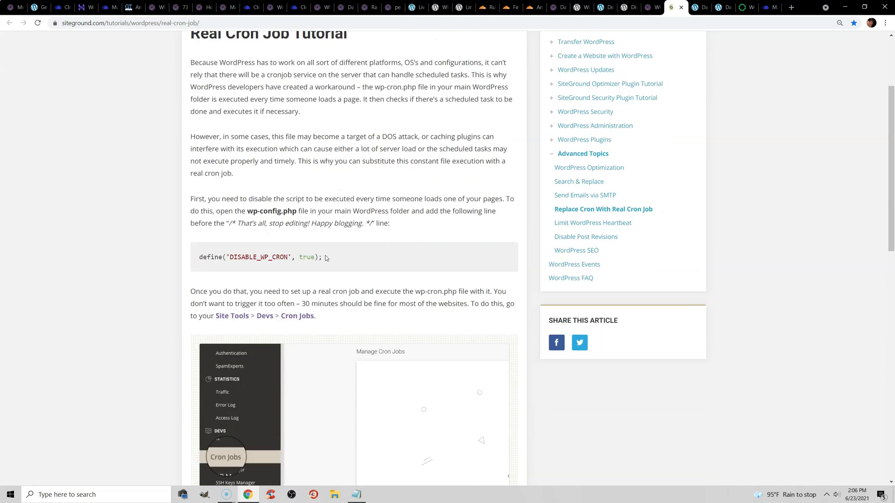
left_click_drag(332, 259, 199, 259)
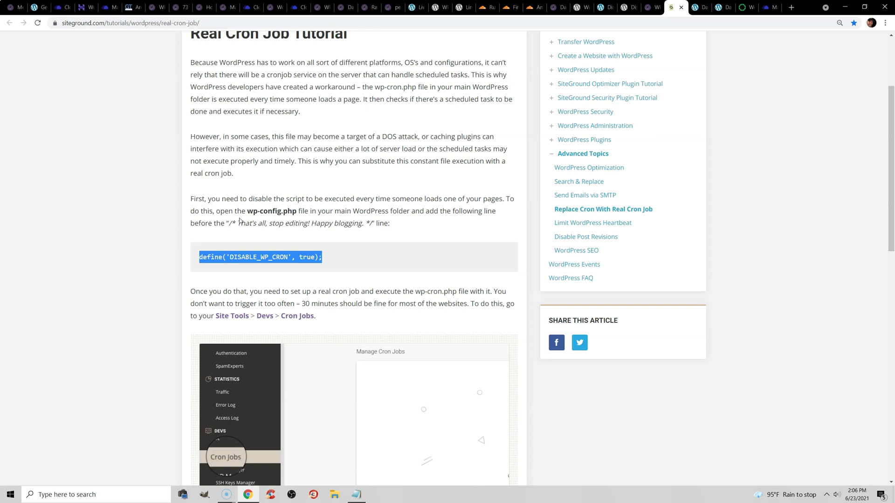
scroll(254, 217, "down", 1)
scroll(259, 214, "down", 1)
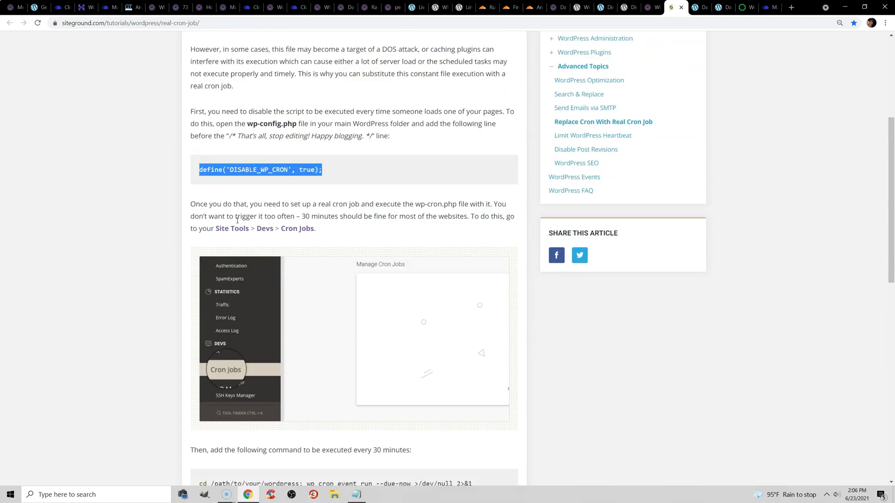
scroll(231, 214, "down", 1)
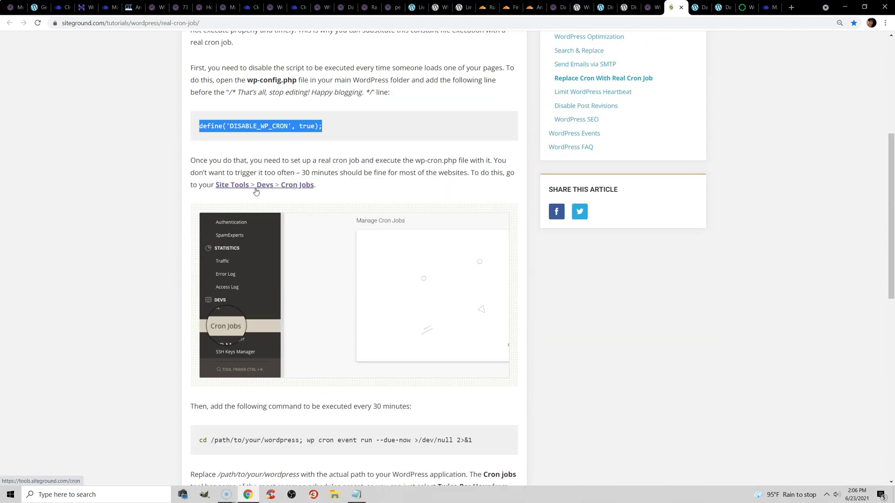
scroll(256, 191, "down", 1)
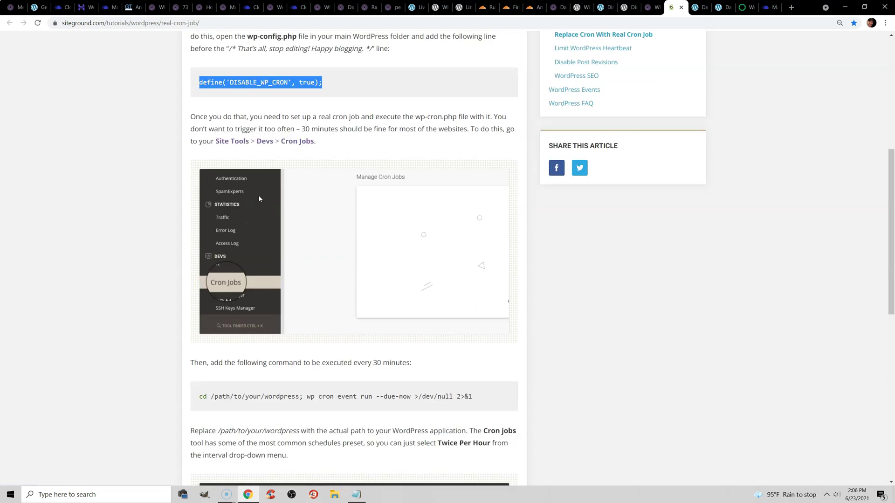
left_click_drag(480, 400, 197, 395)
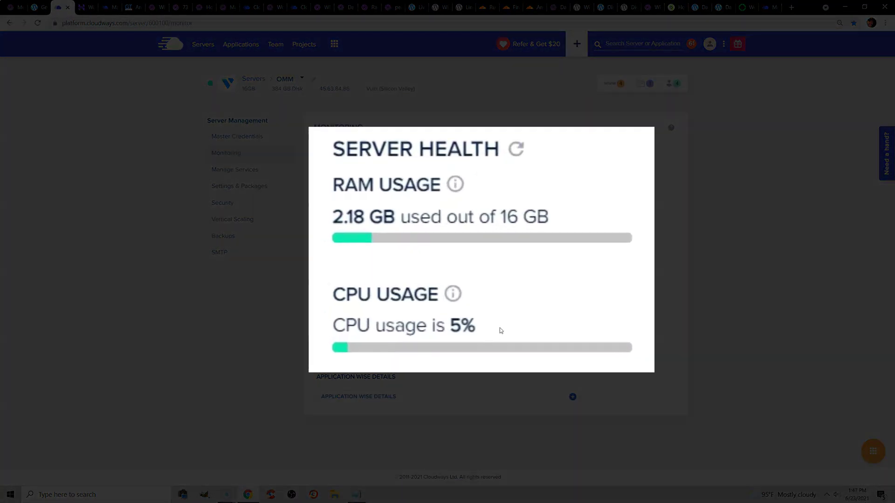
Step: Highlight the 5% CPU usage on Cloudways Monitoring, then go to Hostinger's WordPress plans
left_click_drag(501, 327, 448, 328)
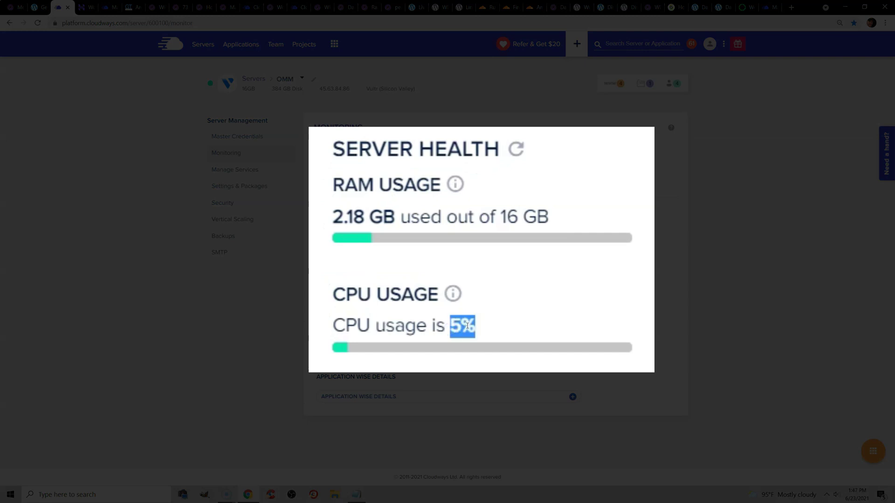
left_click(484, 319)
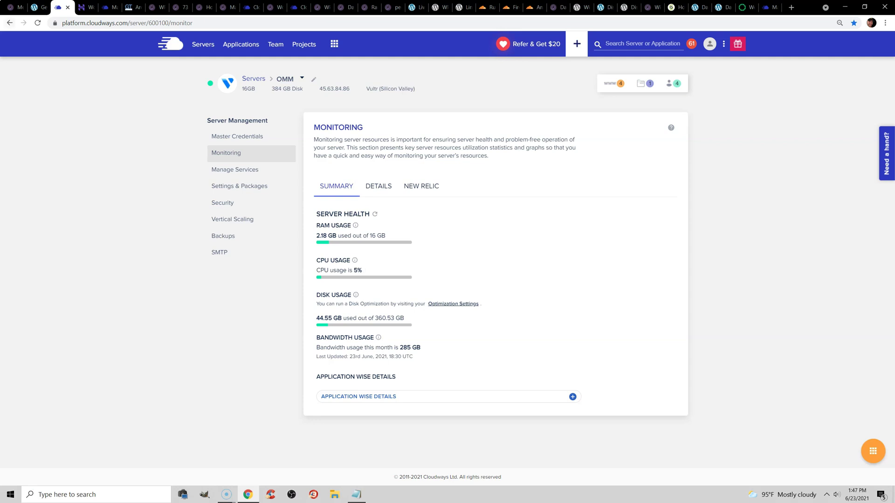
left_click(85, 7)
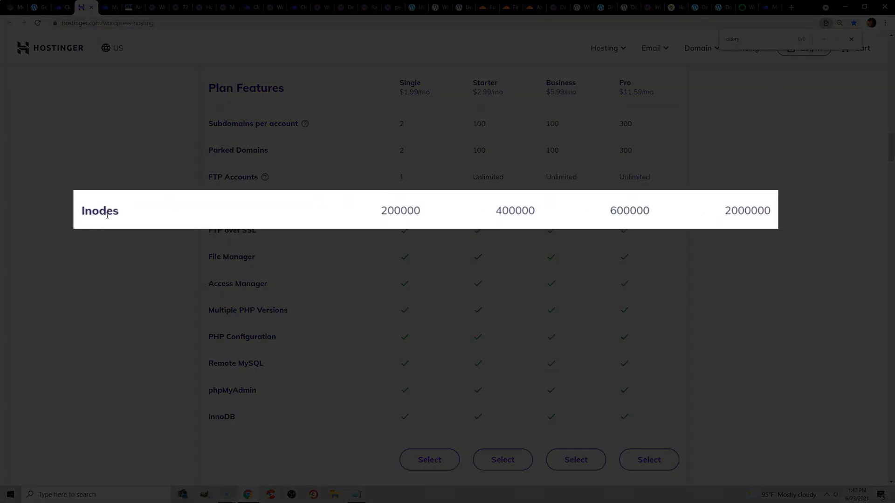
Step: Highlight Hostinger's Inodes row with 200000 and 400000, then go to Cloudways DigitalOcean plans
left_click_drag(119, 212, 82, 212)
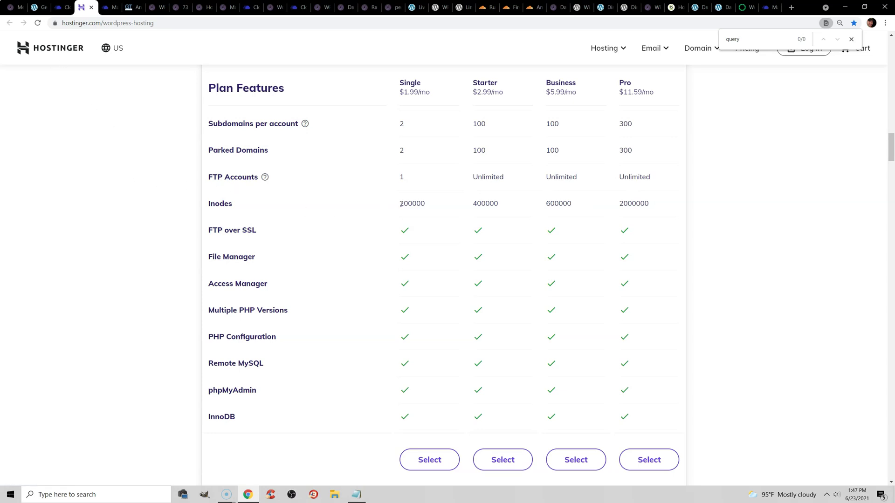
left_click_drag(400, 203, 432, 204)
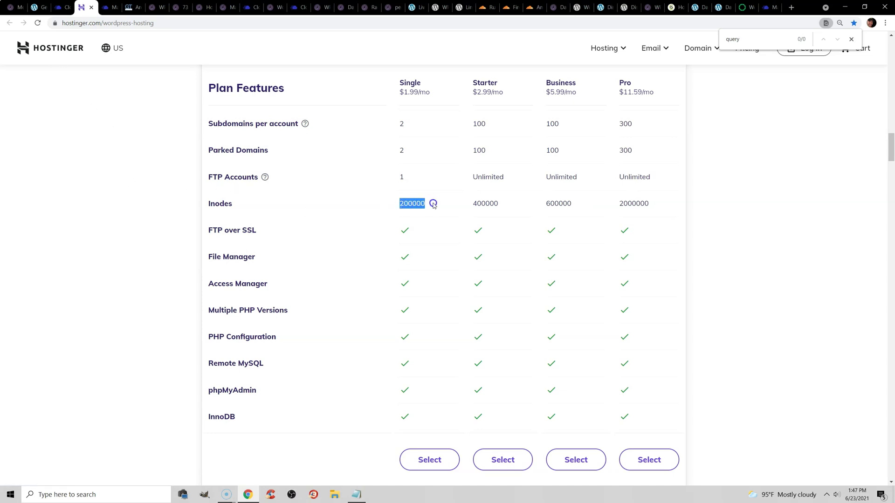
double_click(474, 201)
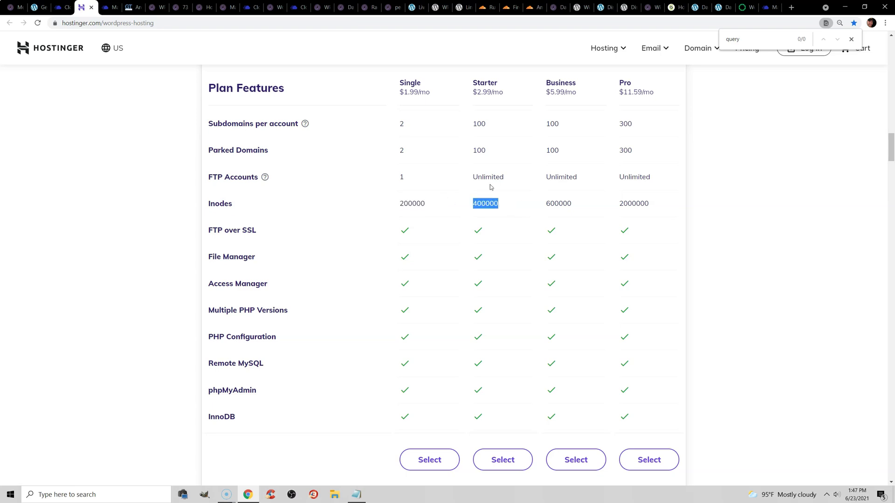
left_click(109, 8)
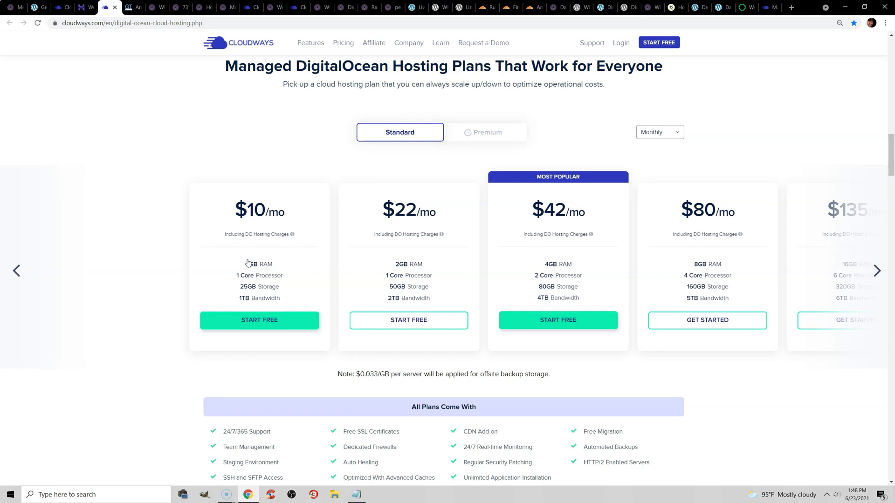
Step: Show the Waterfall chart of the GTmetrix slow-wordpress-site report and scroll its requests
key("ctrl+Tab")
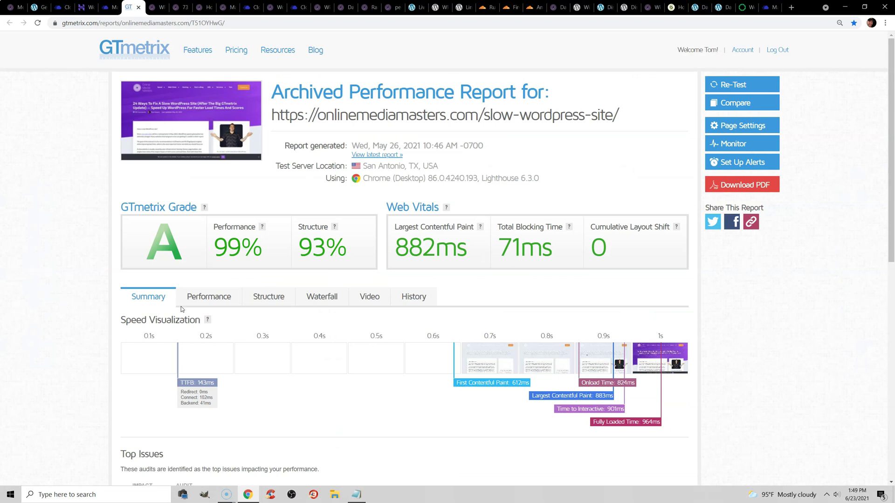
left_click(322, 298)
scroll(321, 268, "down", 1)
scroll(321, 268, "down", 2)
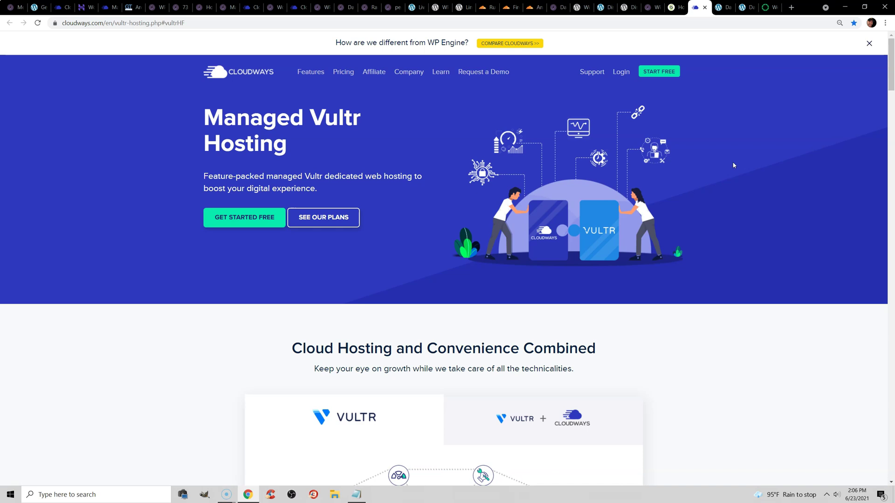
Step: Scroll Backlinko's page speed article to the TTFB chart, where SiteGround is slowest, then return to Cloudways' Vultr page
left_click(769, 8)
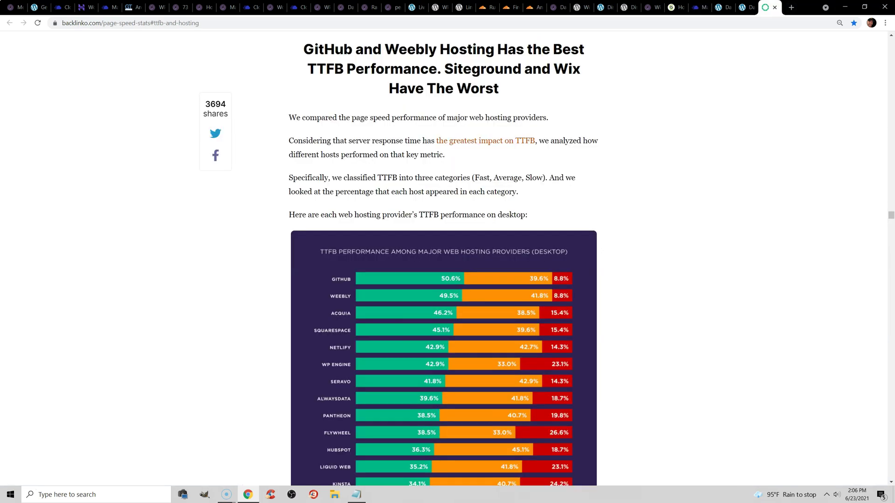
scroll(733, 60, "down", 2)
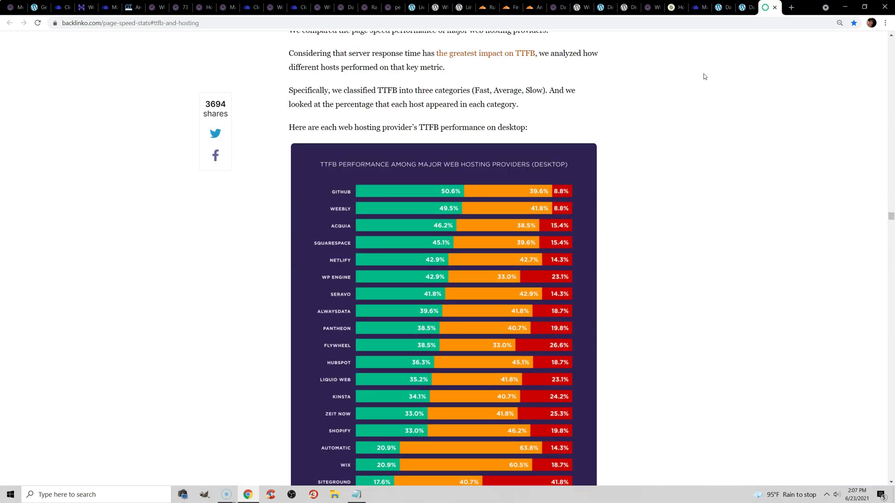
left_click(102, 23)
scroll(99, 46, "down", 2)
left_click(670, 102)
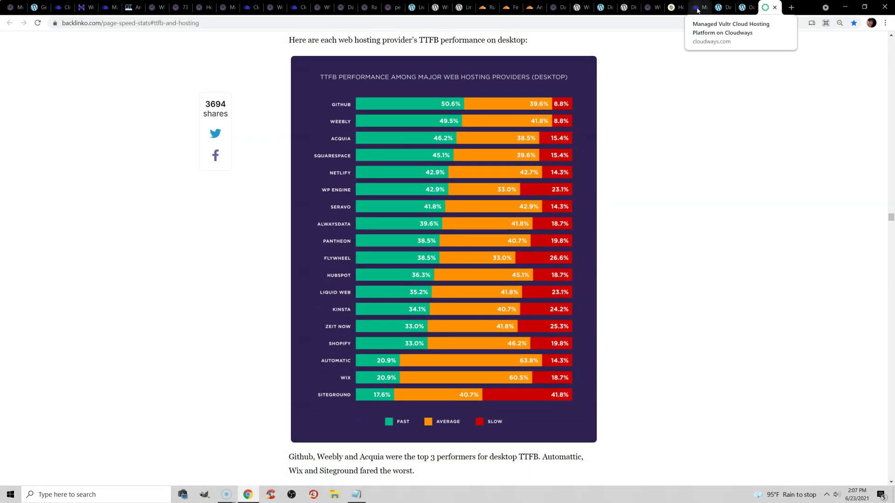
left_click(697, 8)
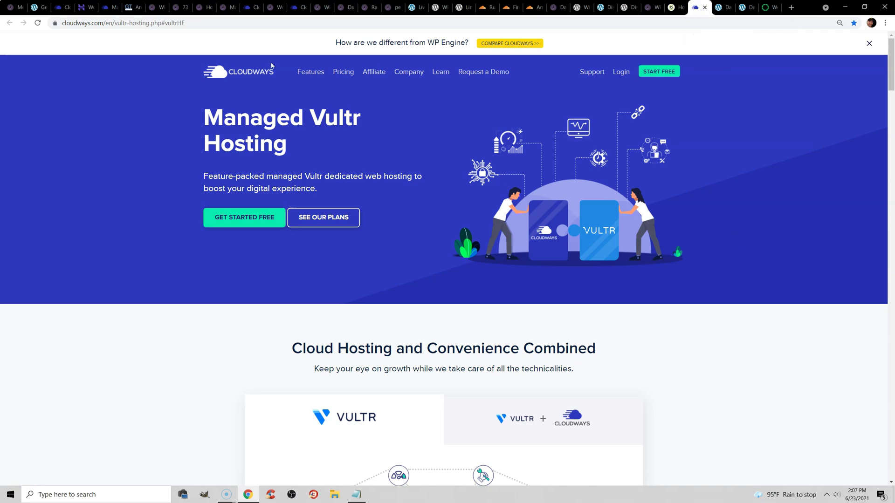
Step: Show GTmetrix's summary with the 143 ms TTFB, then load onlinemediamasters.com in a new tab
left_click(132, 7)
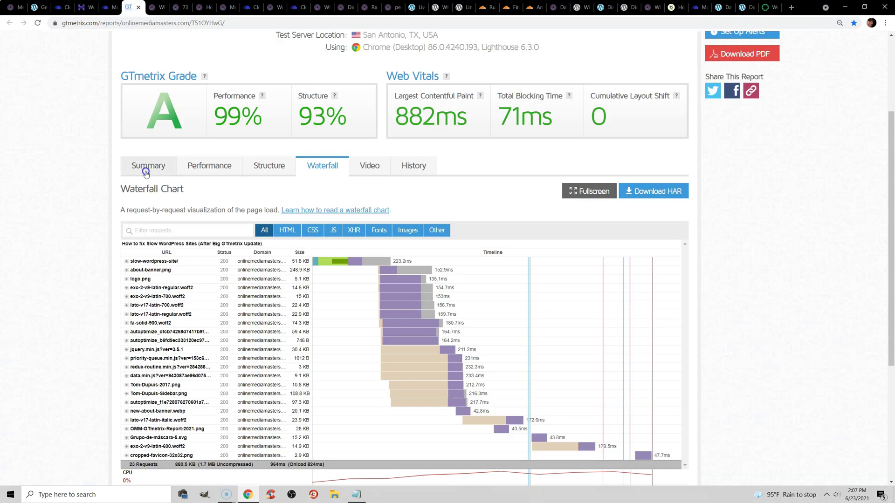
left_click(140, 168)
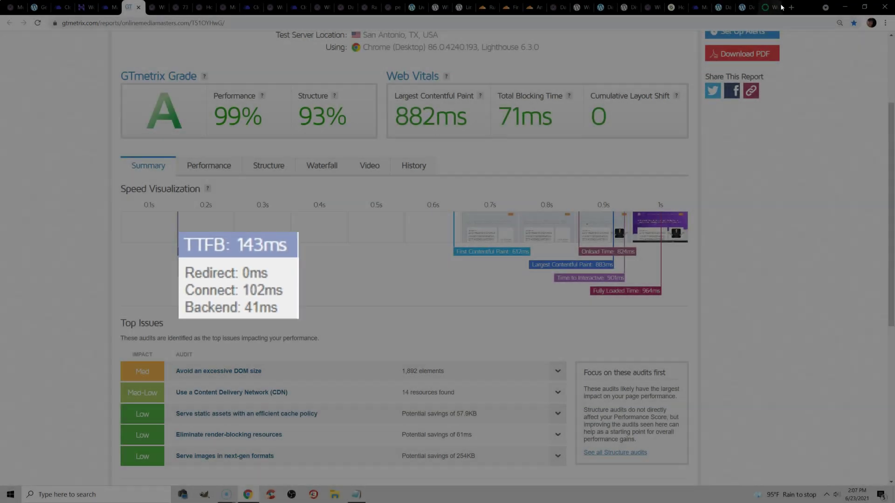
left_click(791, 7)
type("onlinemediamasters.com")
key("Return")
Step: Open the WP Rocket Settings article from WordPress Speed Guide, 40 Speed Plugins, then return to Cloudways' Vultr page
left_click(321, 95)
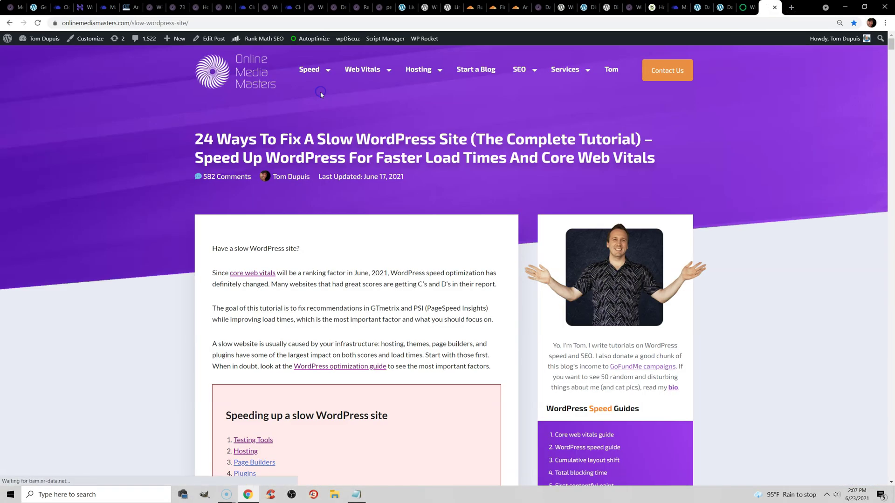
left_click(321, 110)
mouse_move(316, 74)
mouse_move(365, 127)
left_click(408, 128)
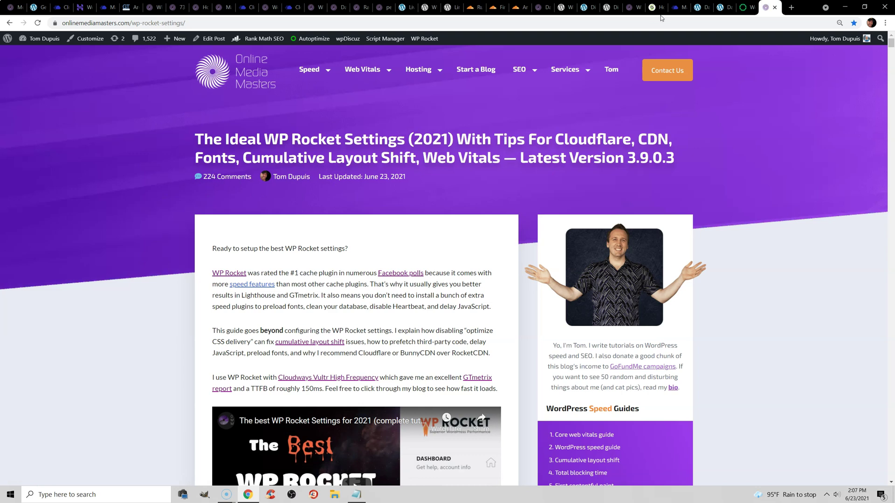
left_click(676, 8)
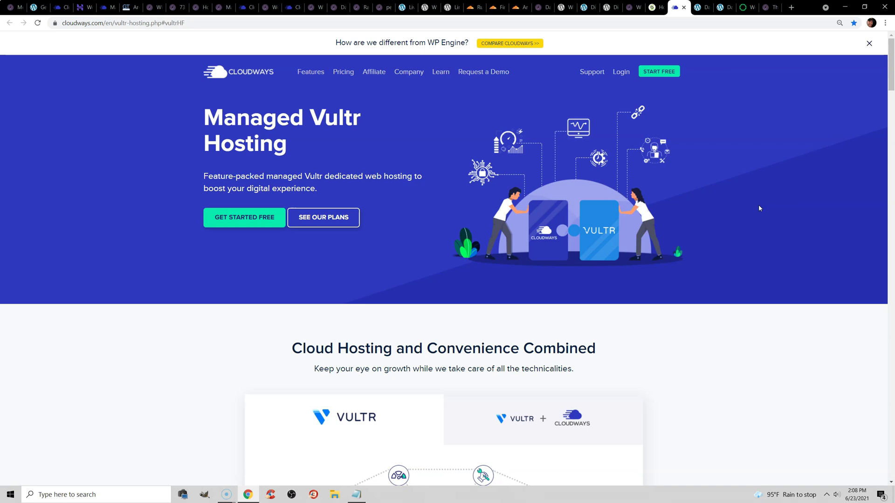
Step: Compare Standard and High Frequency Vultr plan prices, ending on High Frequency at $13–$100 per month
scroll(715, 200, "down", 5)
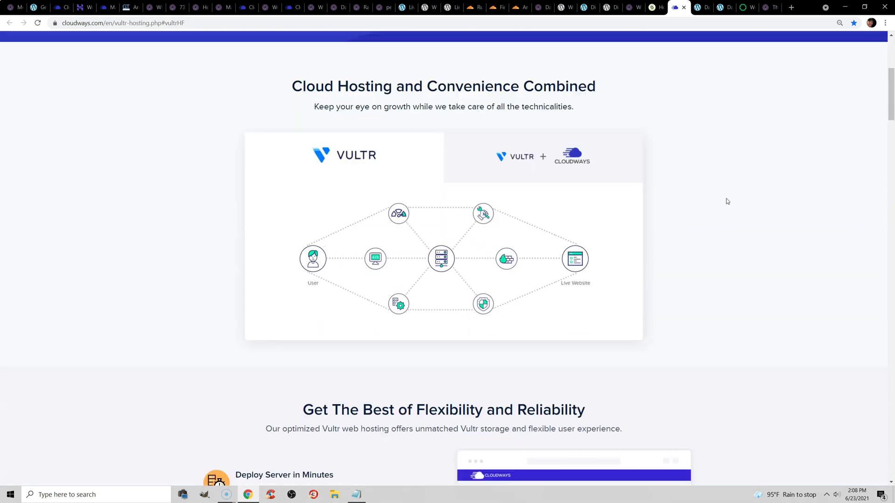
scroll(625, 258, "down", 5)
scroll(495, 219, "down", 5)
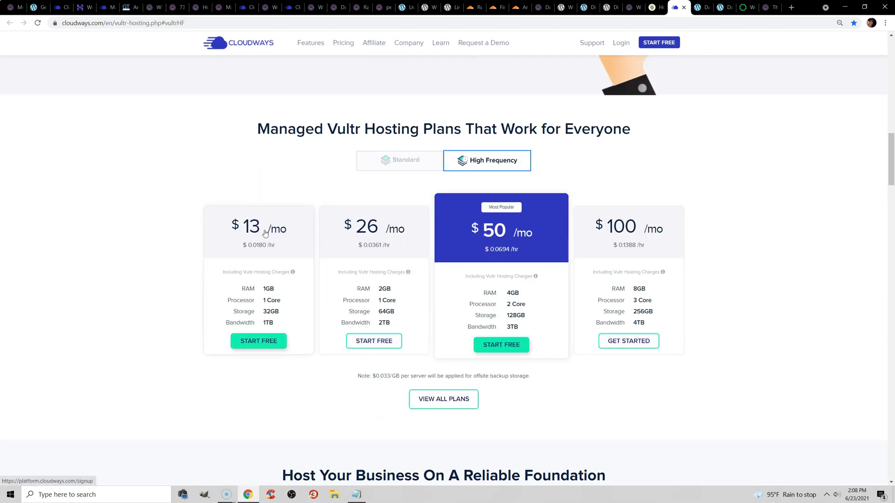
left_click(428, 164)
left_click(485, 162)
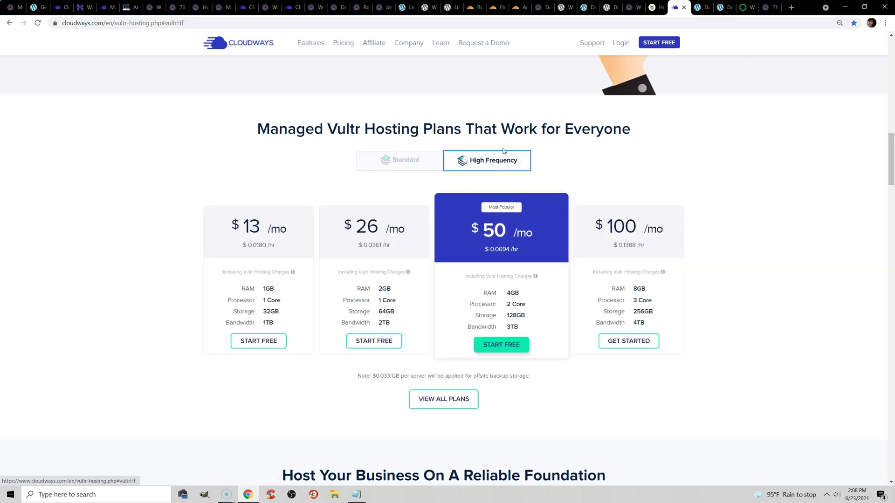